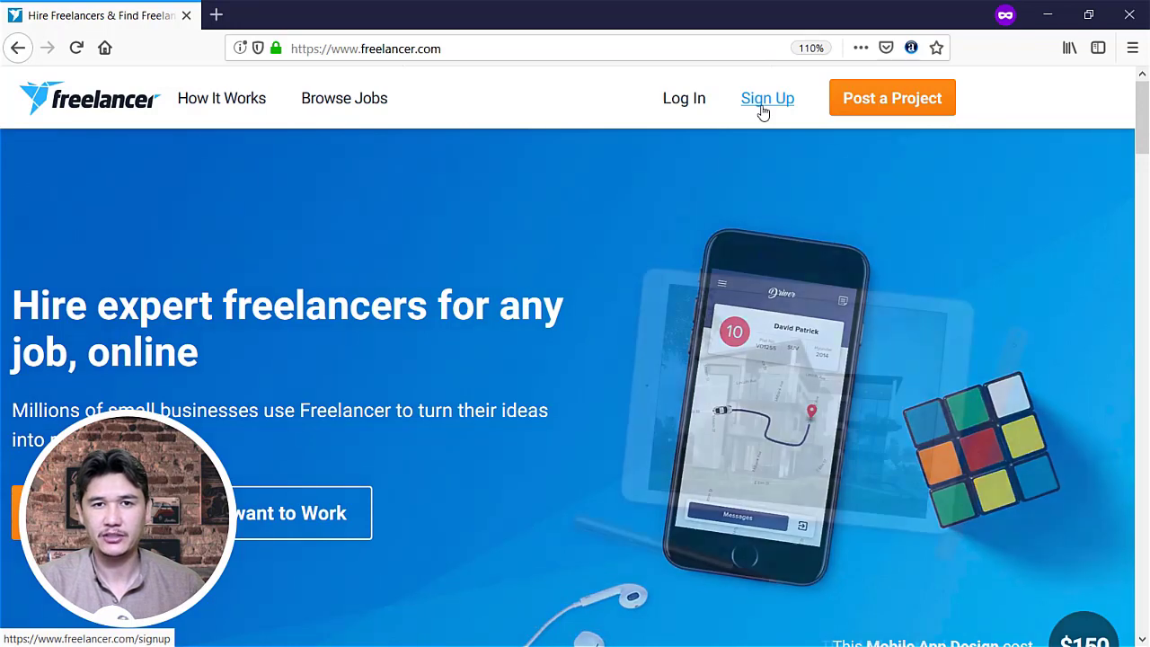
Open the sign-up form and enter the account's email address
click(763, 109)
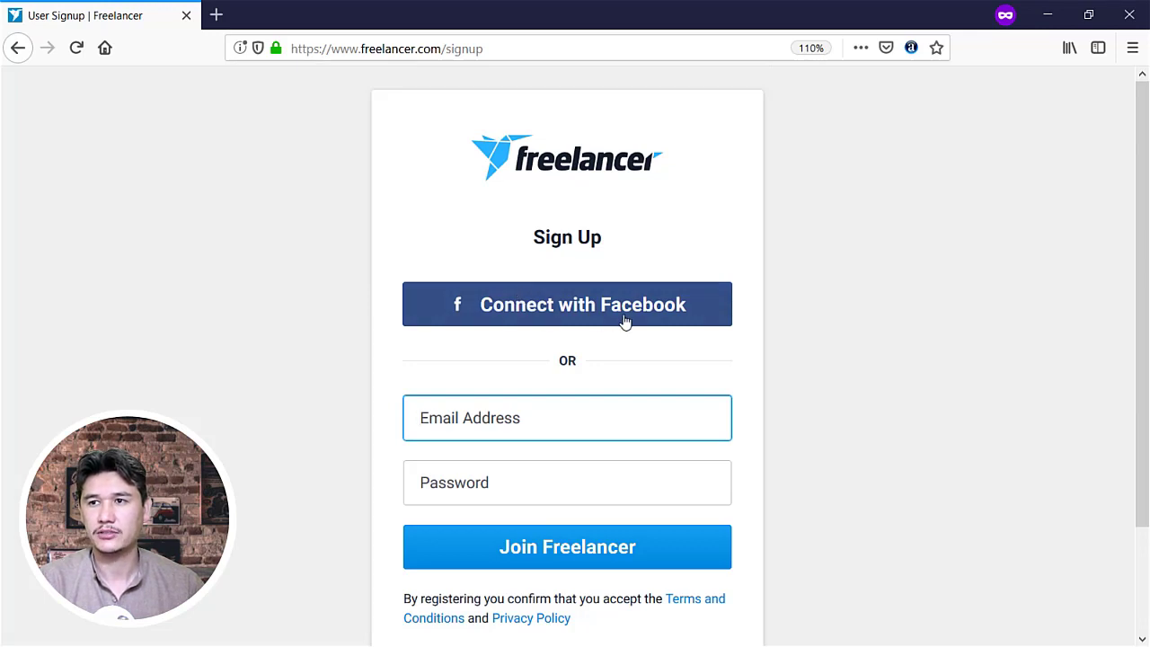
scroll(531, 403, down, 3)
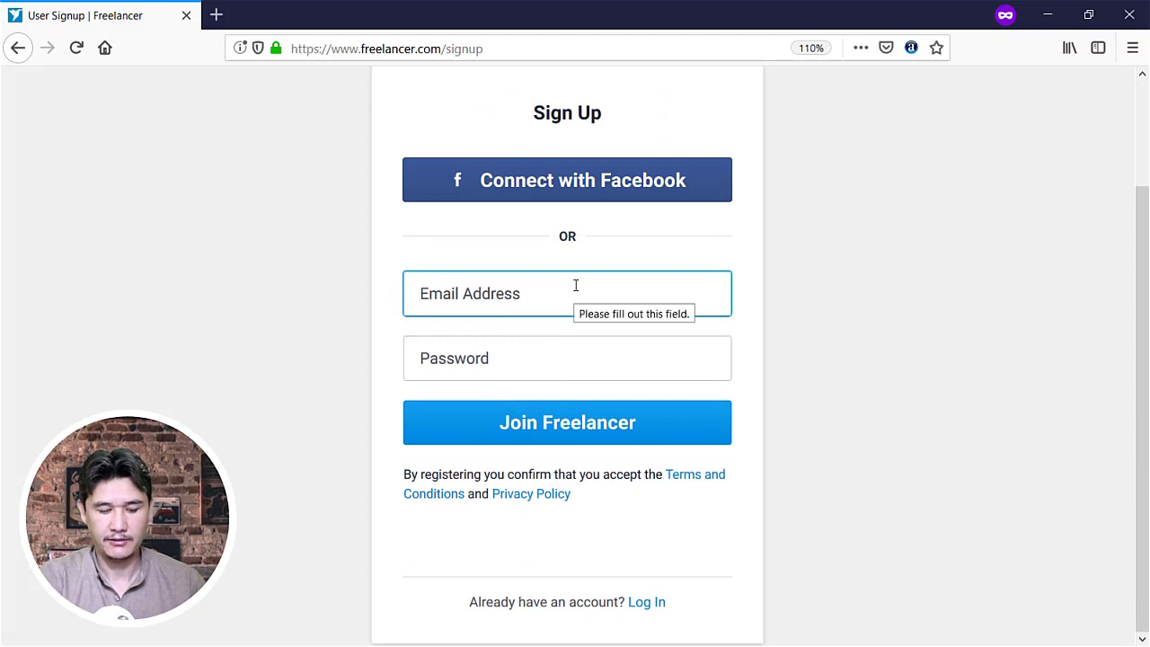
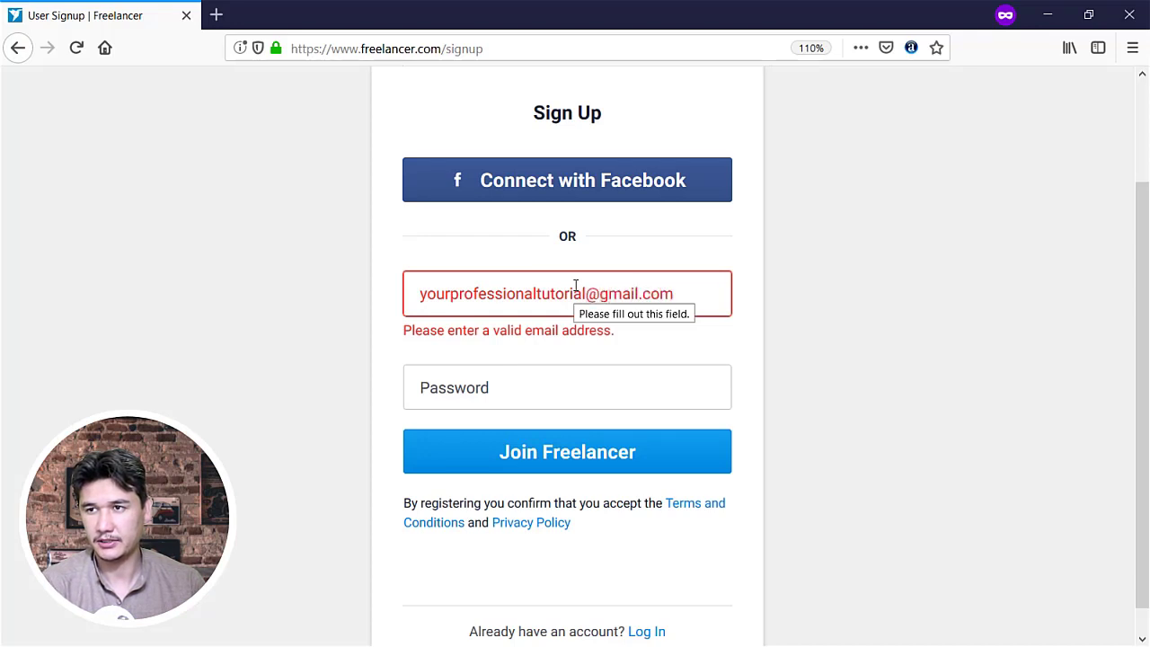
Enter an accepted account password and submit to join Freelancer
key(Tab)
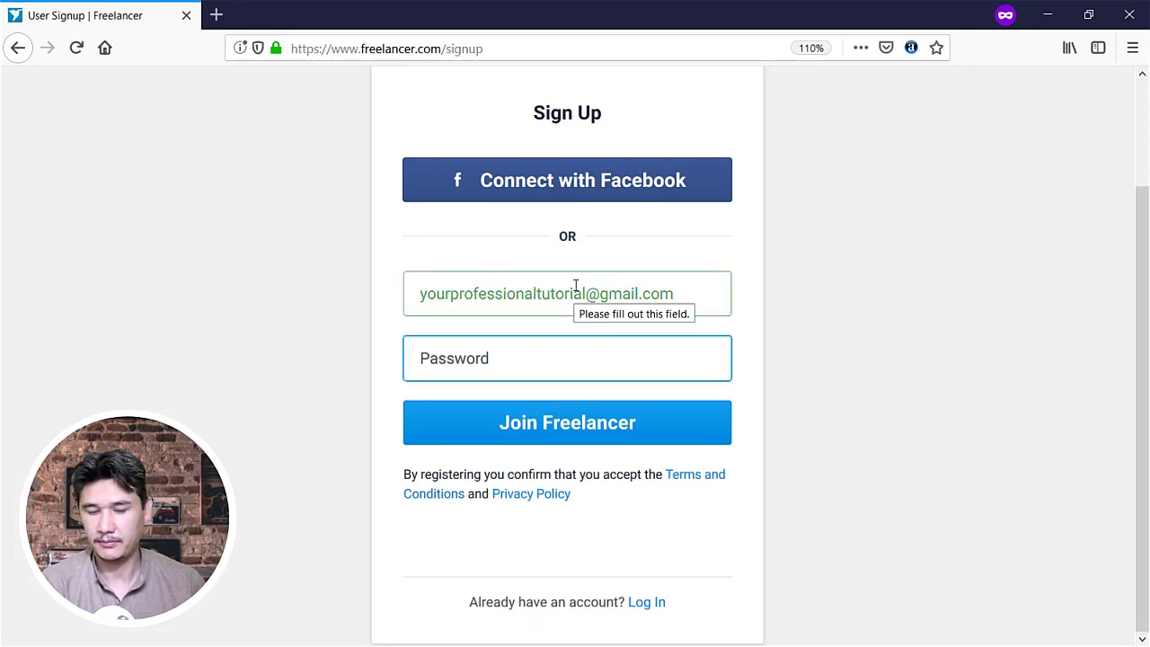
text(abcdefg)
key(BackSpace)
key(BackSpace)
key(BackSpace)
key(BackSpace)
key(BackSpace)
key(BackSpace)
key(BackSpace)
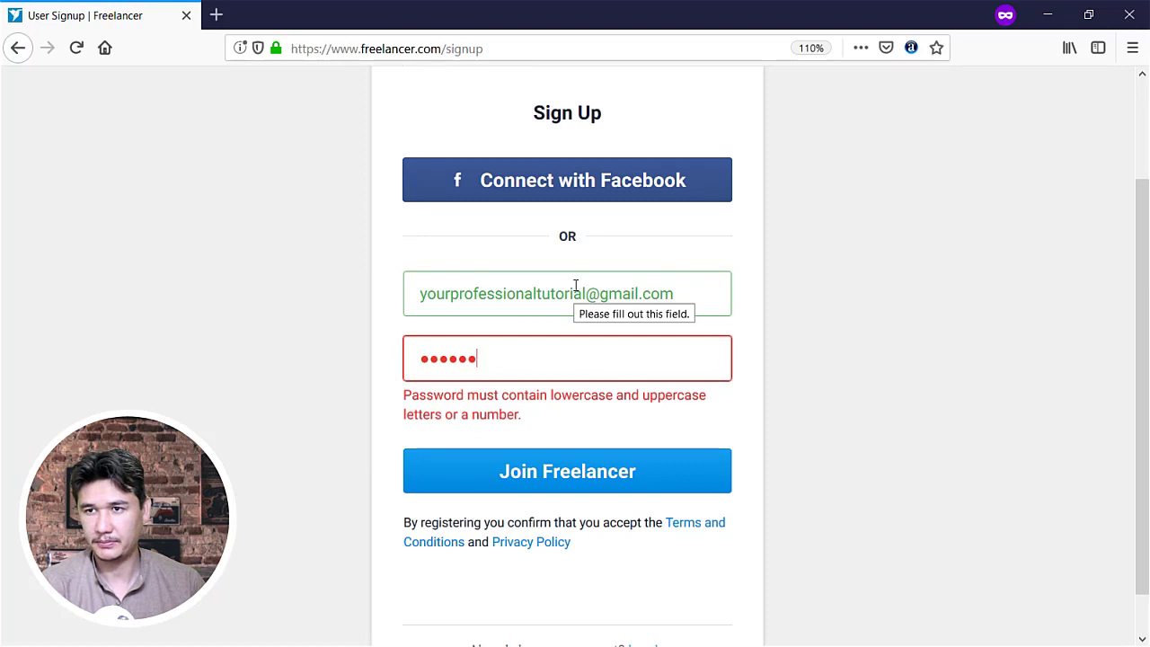
text(abcdefg)
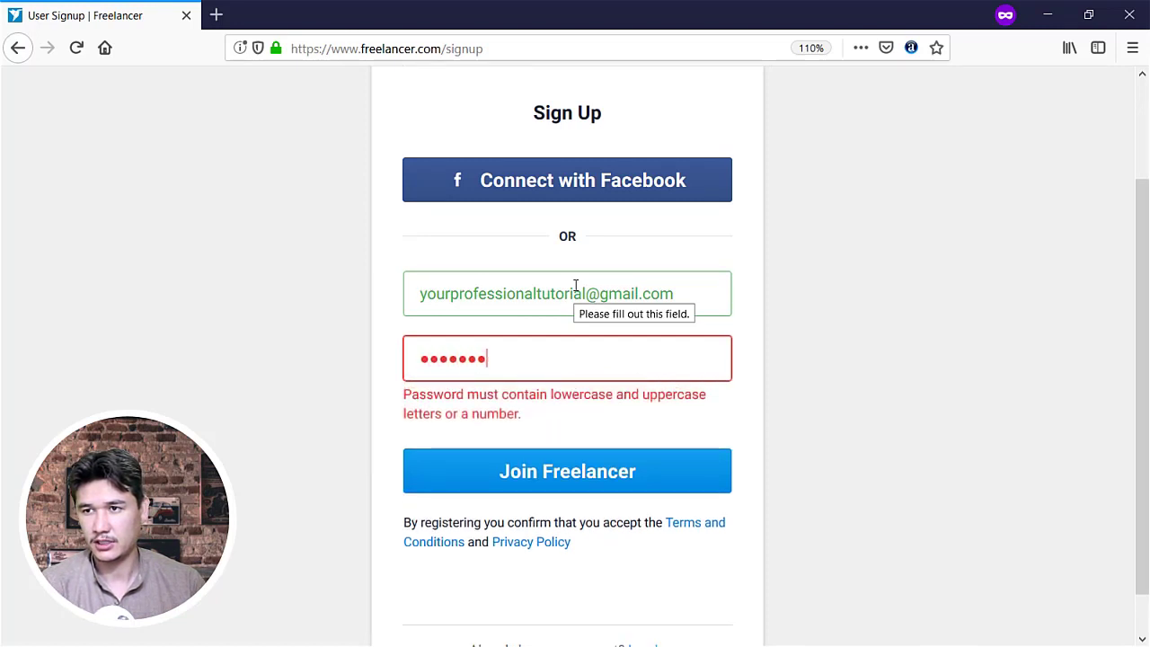
text(1)
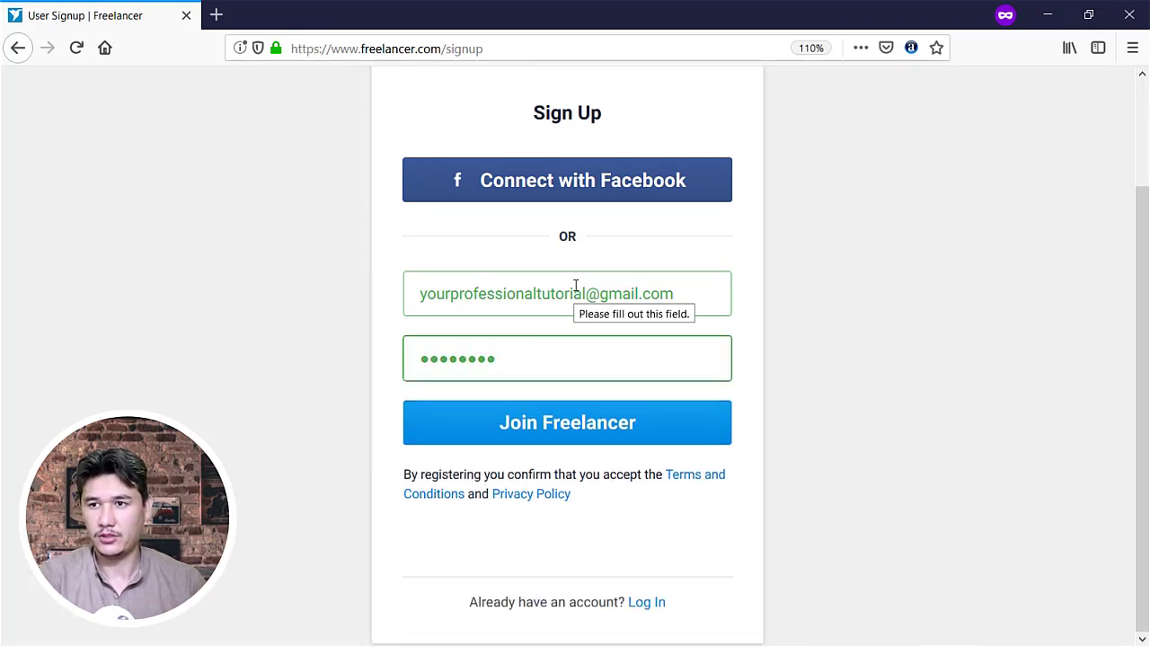
click(554, 432)
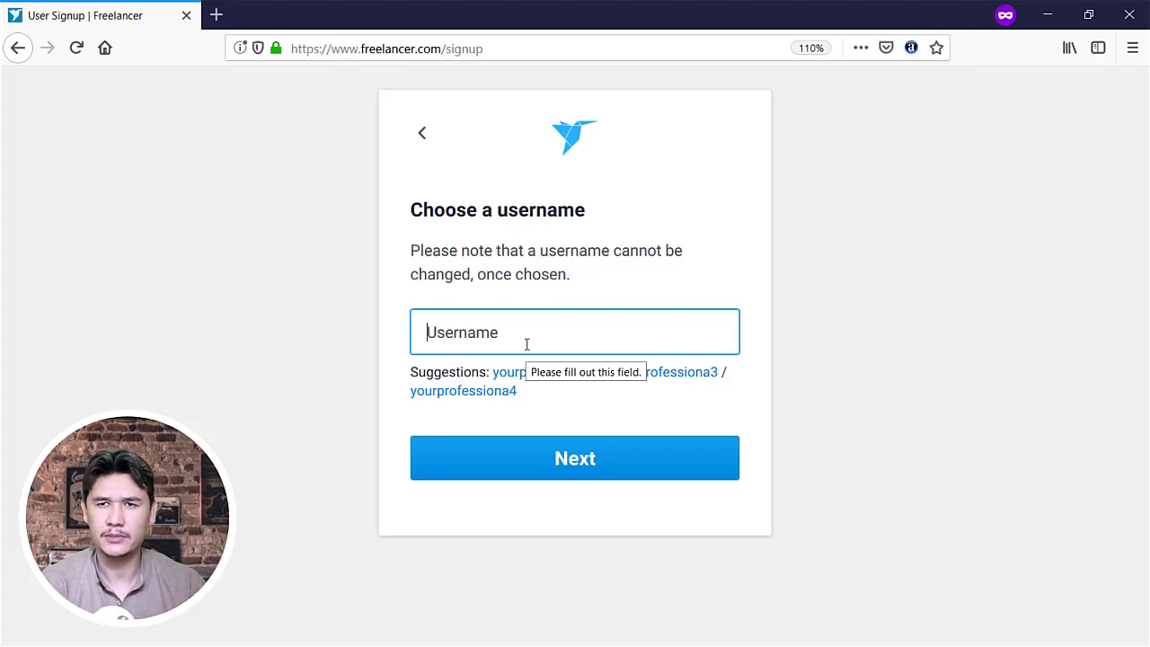
Try username variations until one validates as available, then confirm it
text(G)
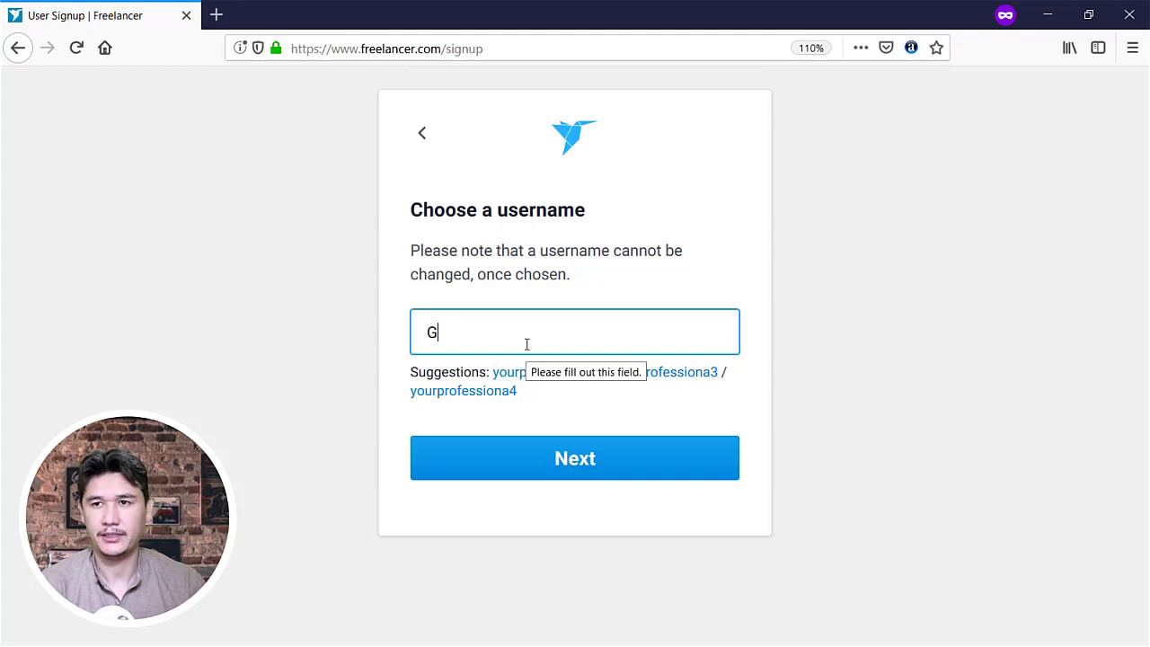
key(BackSpace)
text(DevGrap)
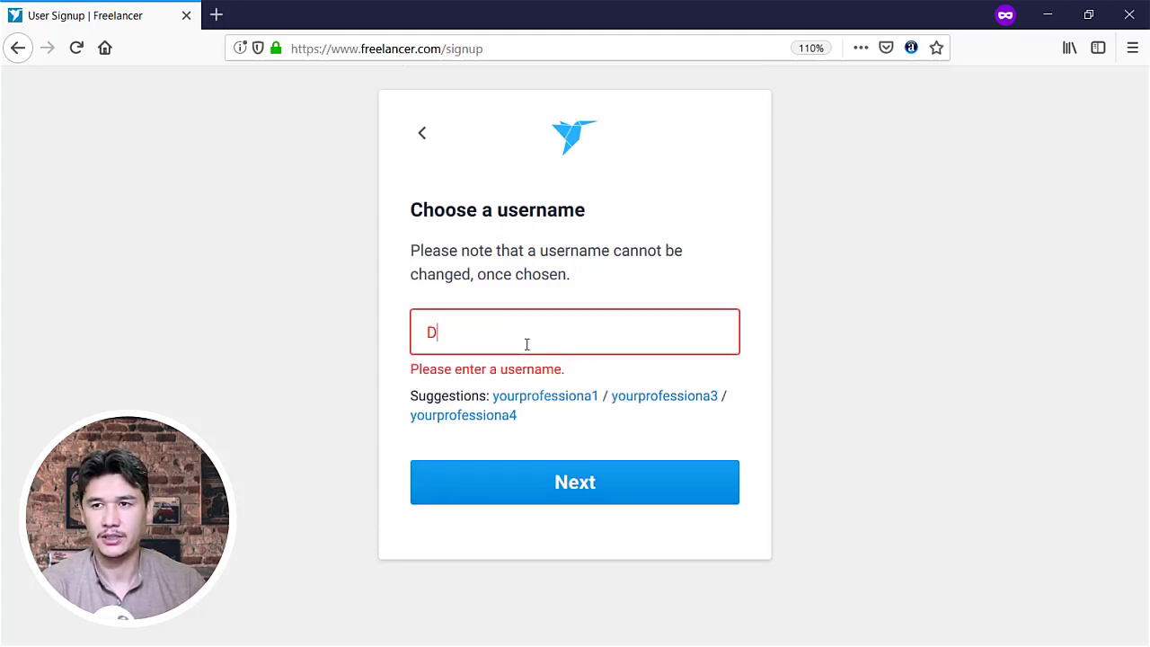
key(BackSpace)
key(BackSpace)
key(BackSpace)
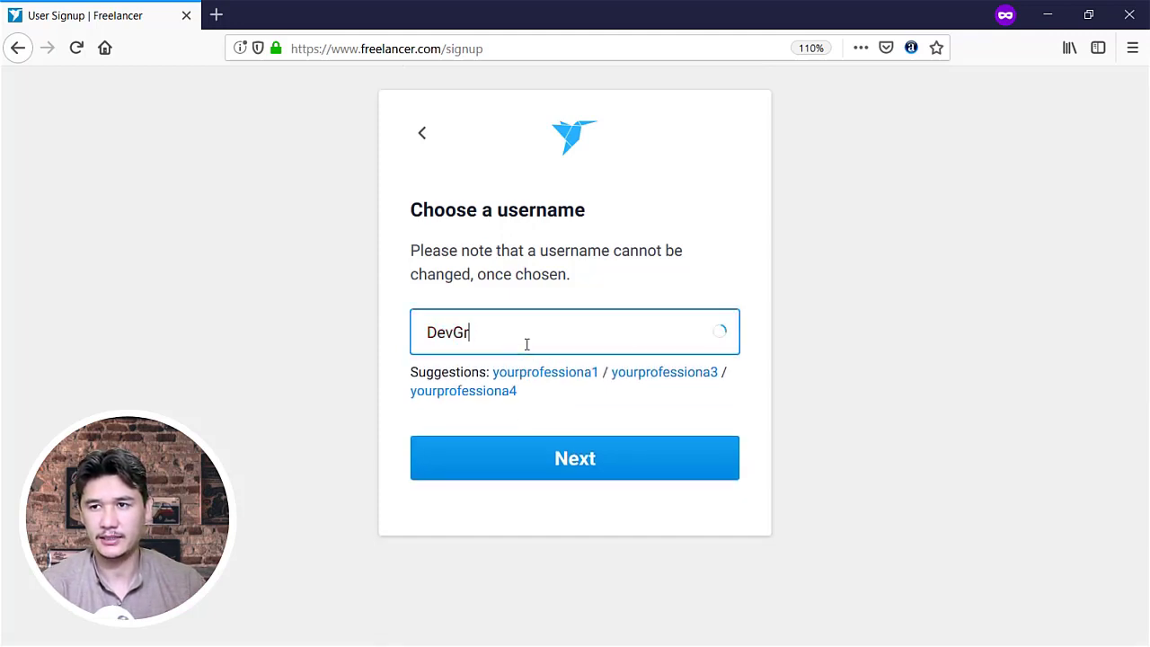
key(BackSpace)
text(Des)
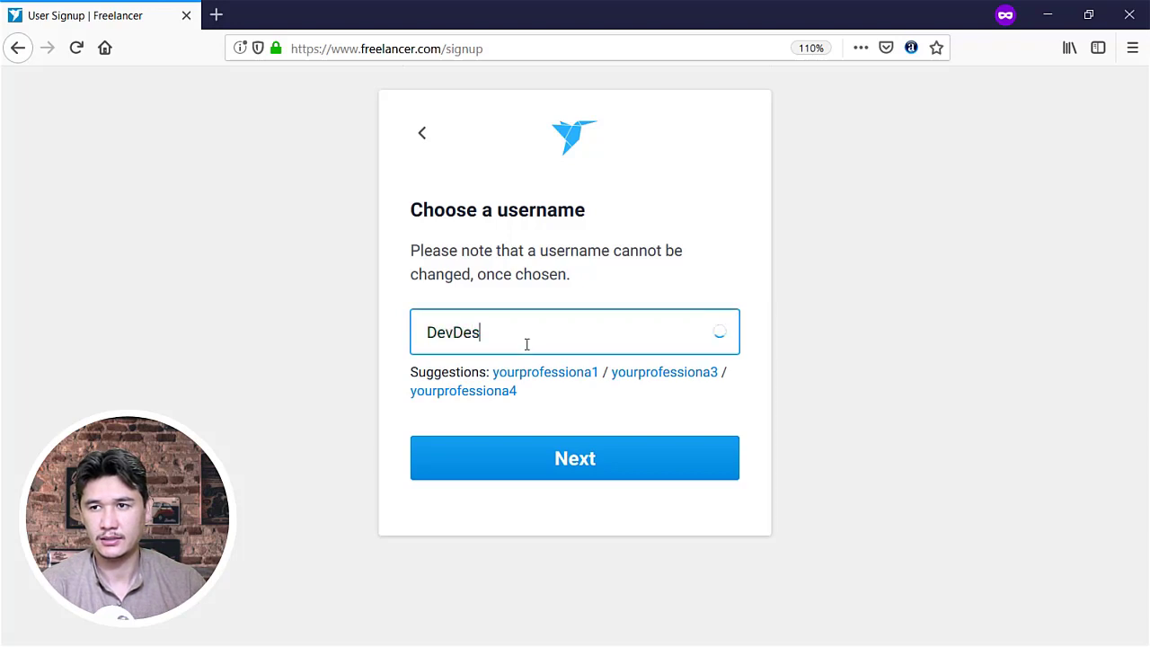
key(BackSpace)
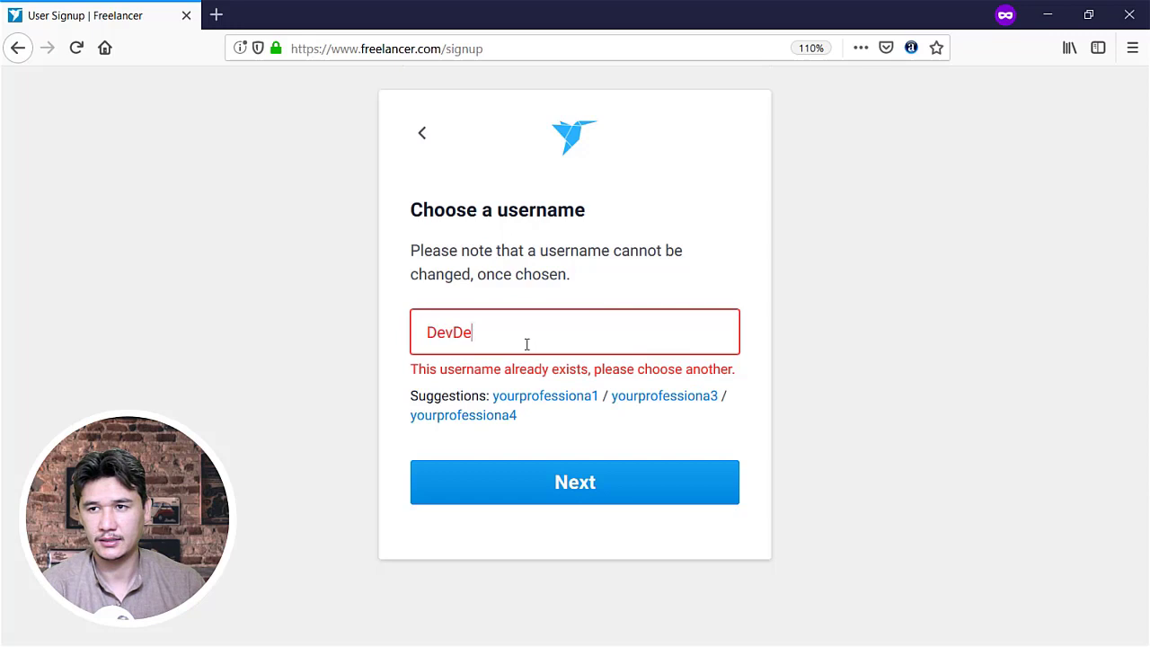
text(sign)
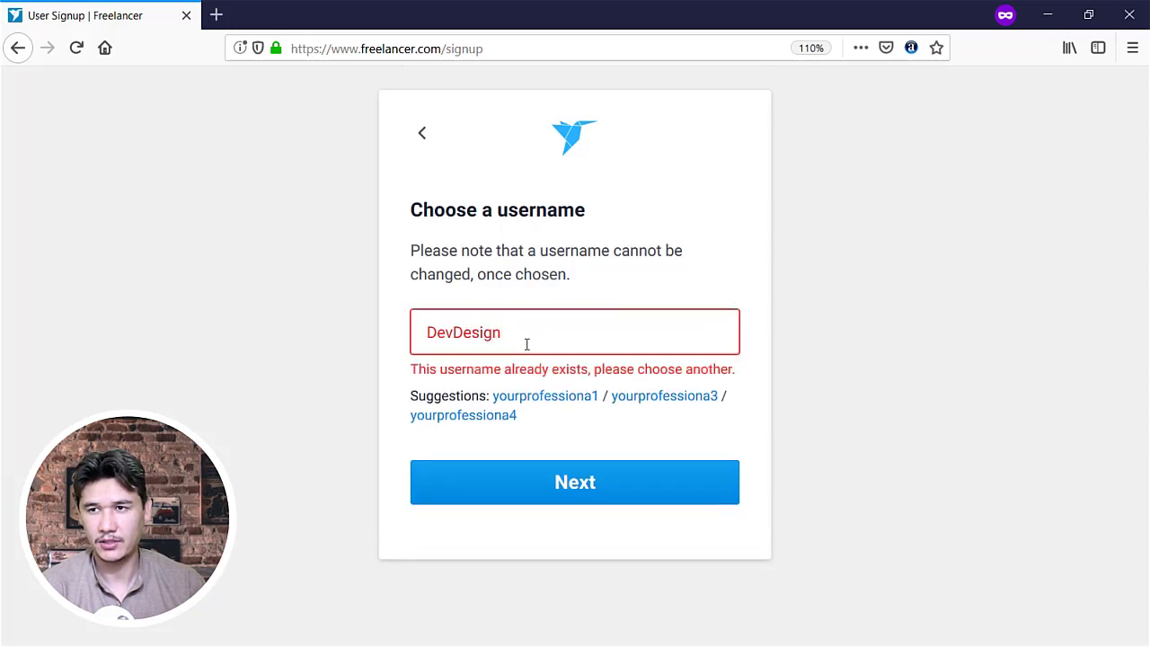
text(one)
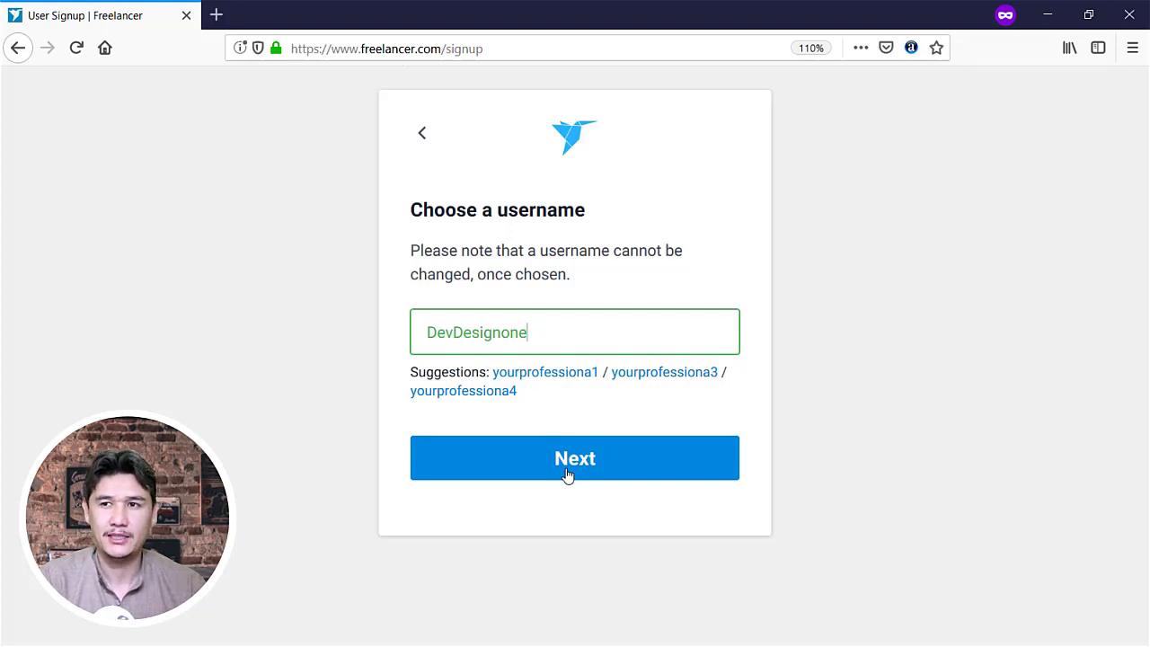
click(530, 466)
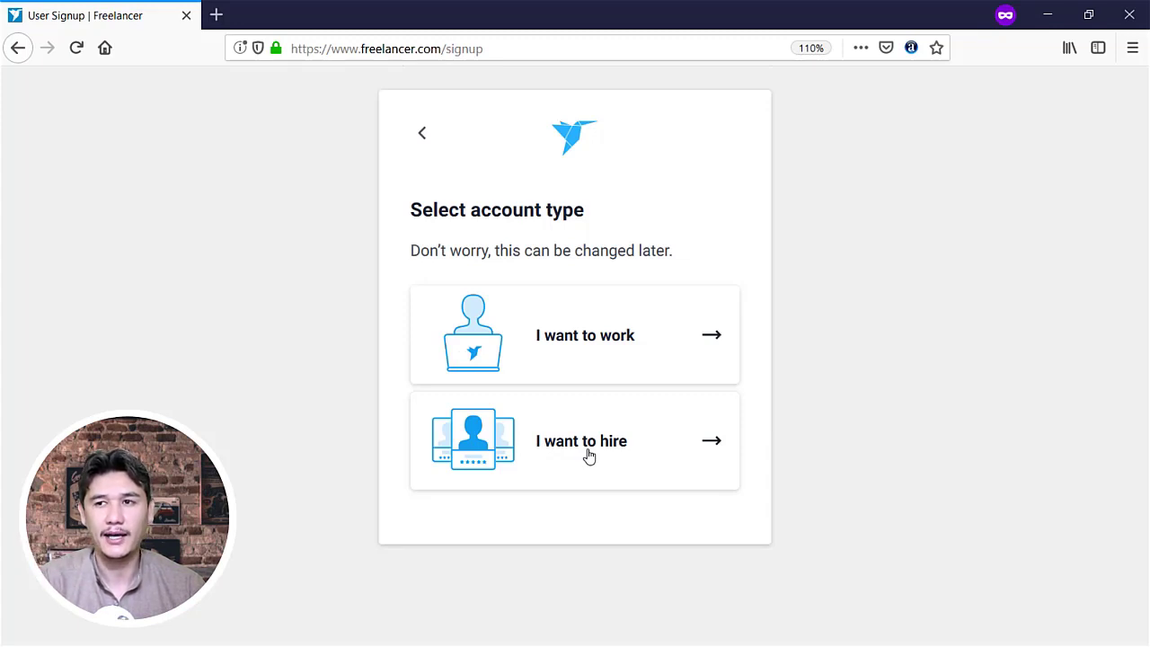
Choose the 'I want to work' account type
click(600, 343)
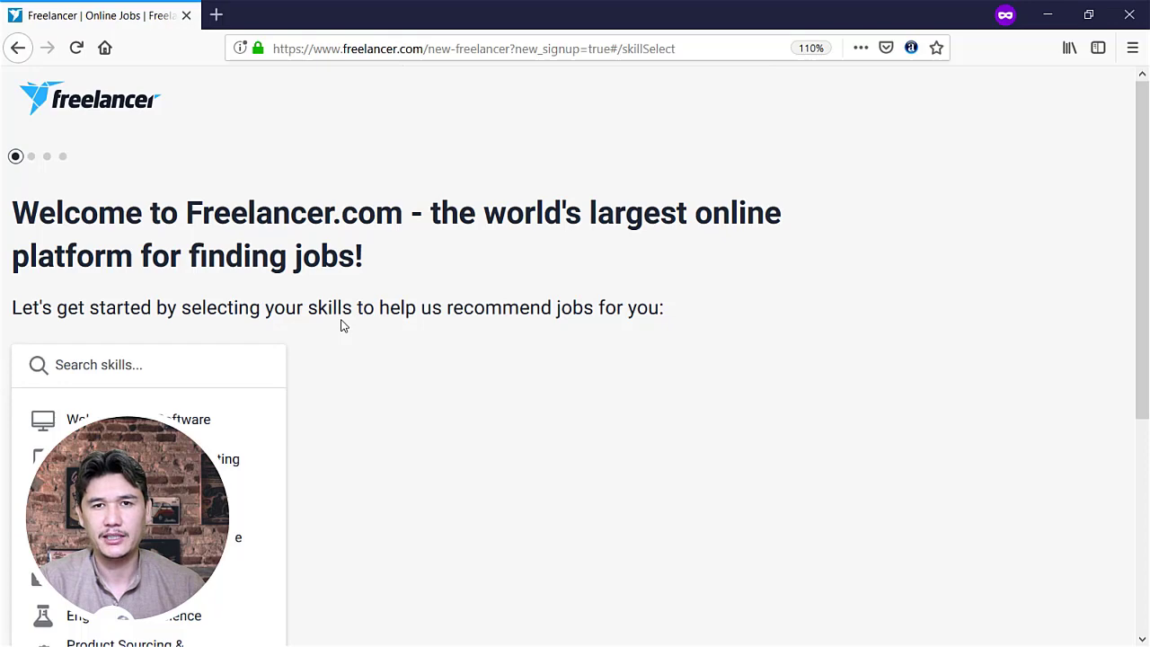
Add PHP, HTML, WordPress, Javascript, Python, SEO and HTML5 from Websites, IT & Software
scroll(354, 314, down, 3)
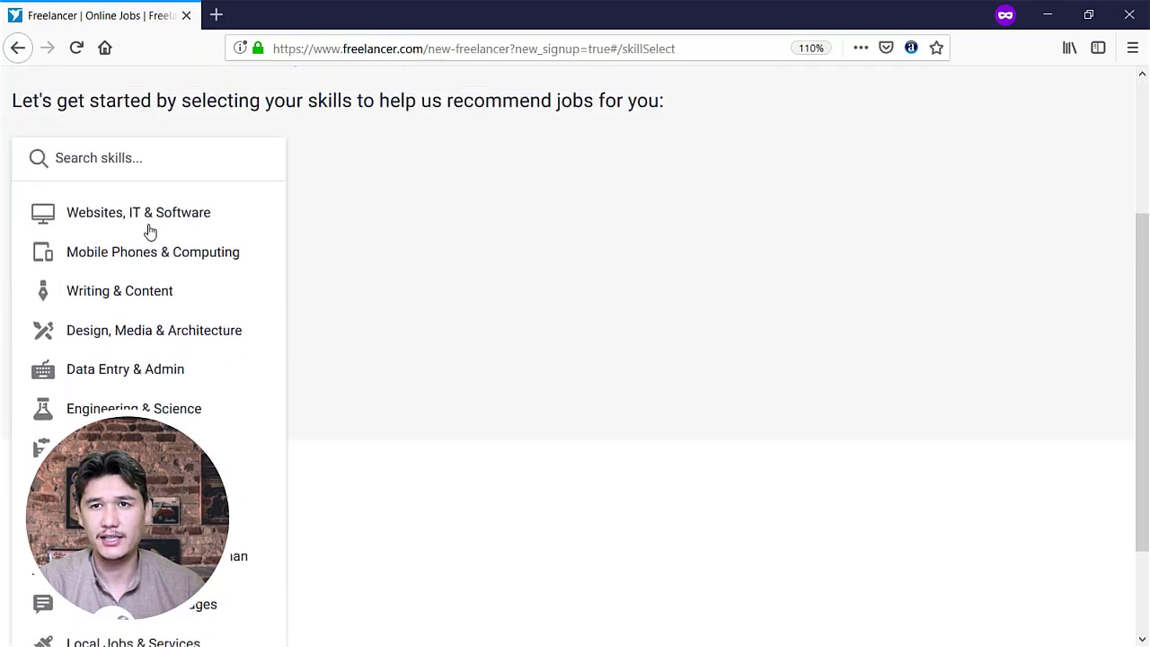
scroll(150, 232, up, 3)
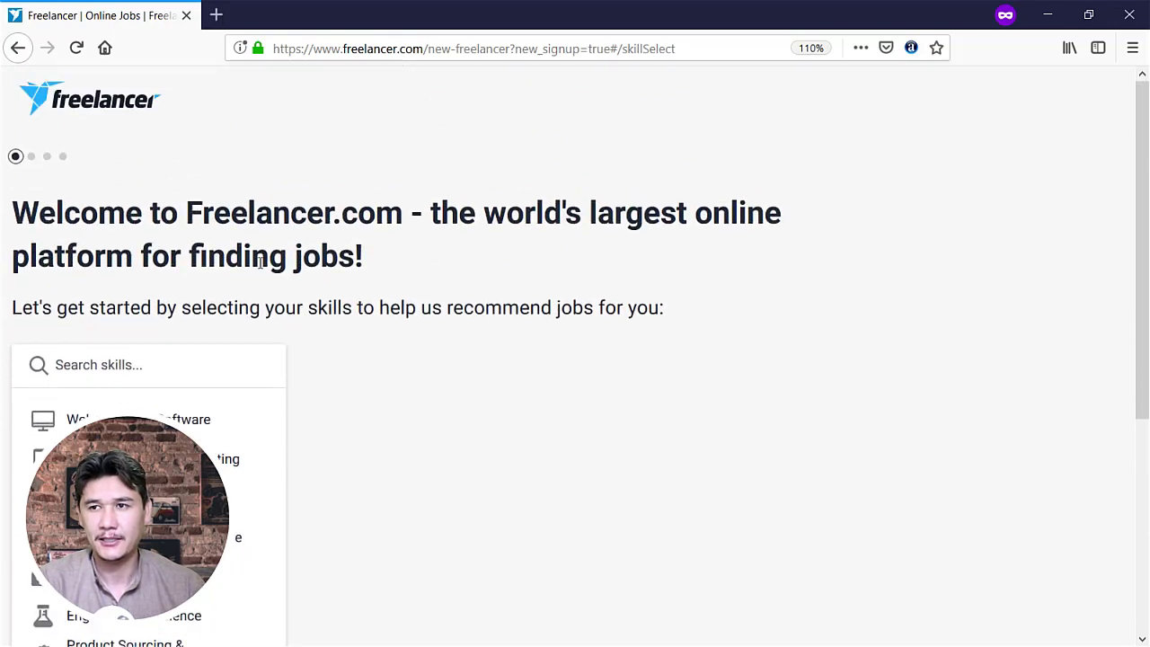
scroll(252, 323, down, 2)
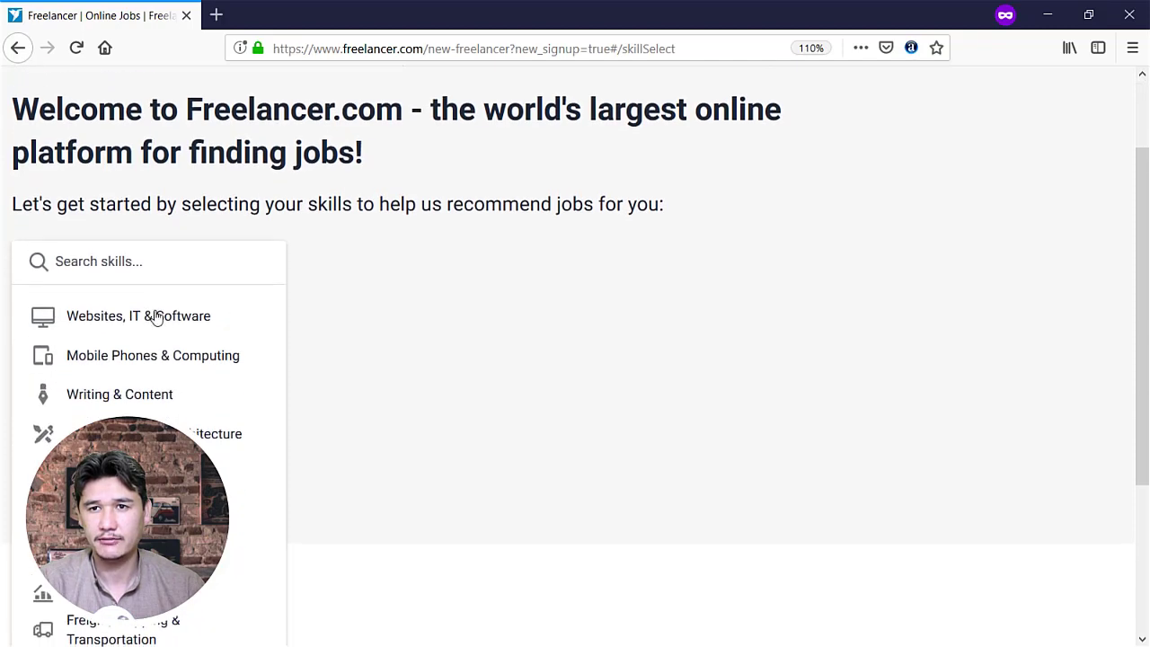
click(263, 330)
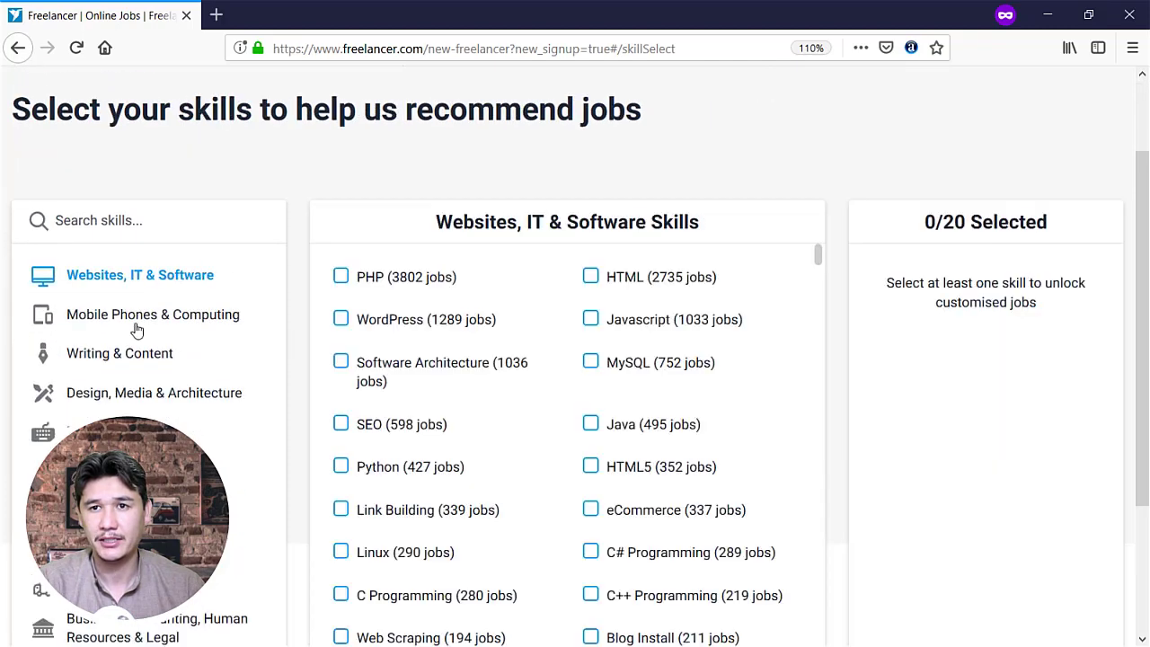
click(344, 275)
click(627, 281)
click(384, 324)
click(611, 321)
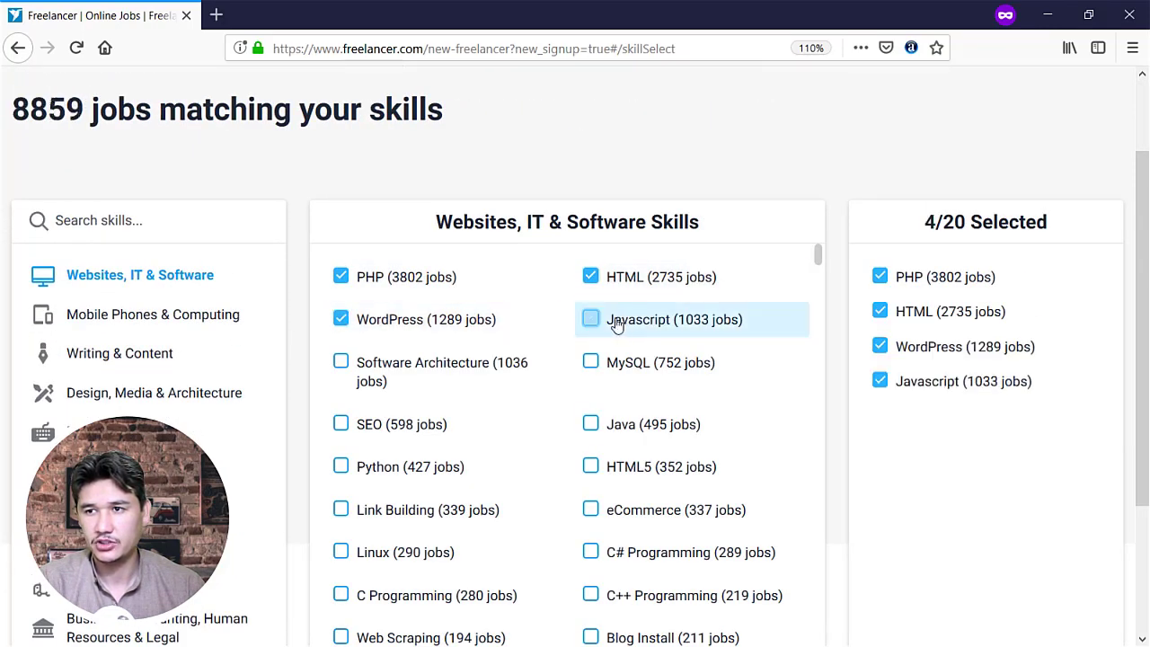
click(341, 467)
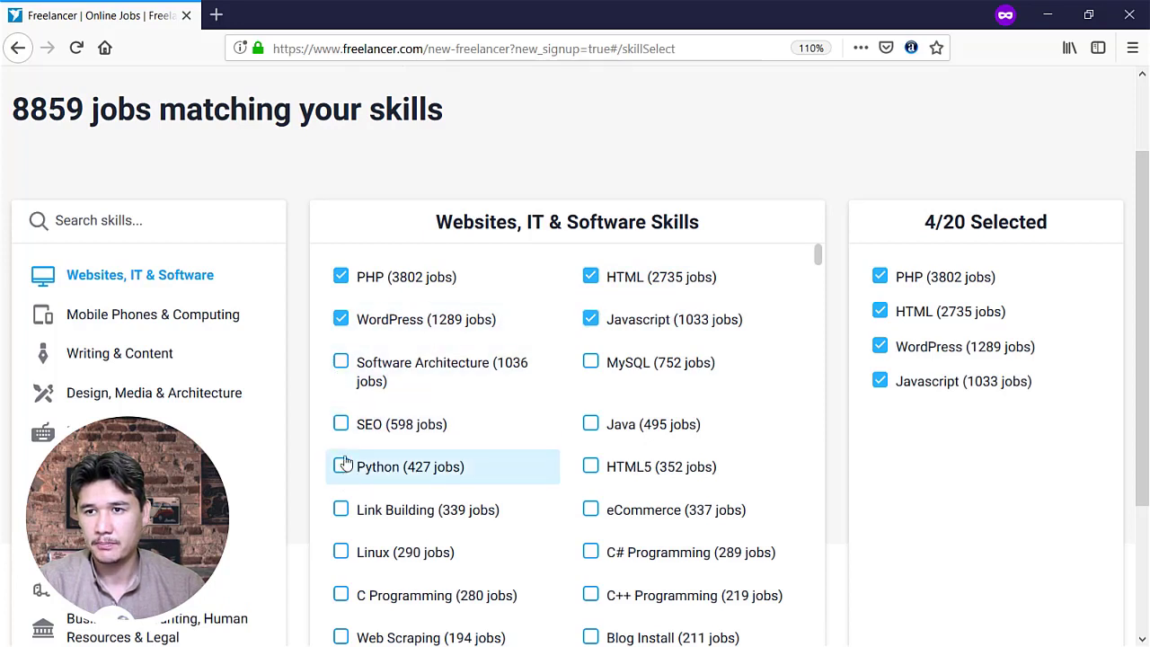
click(367, 421)
scroll(585, 422, down, 1)
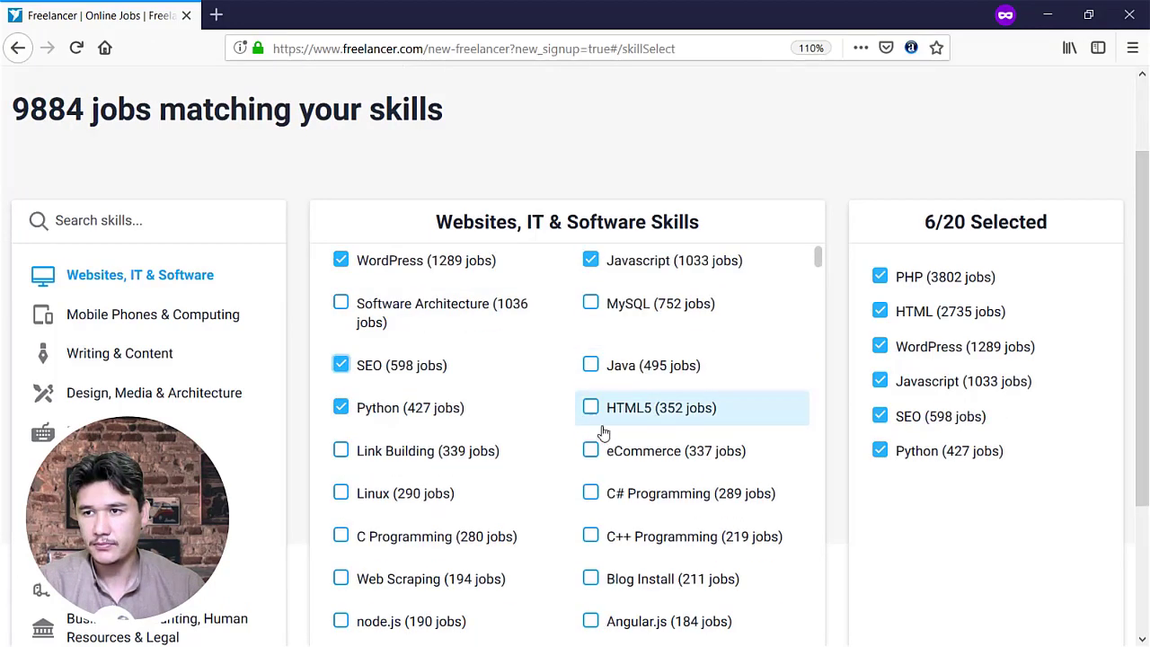
click(602, 412)
scroll(476, 412, down, 1)
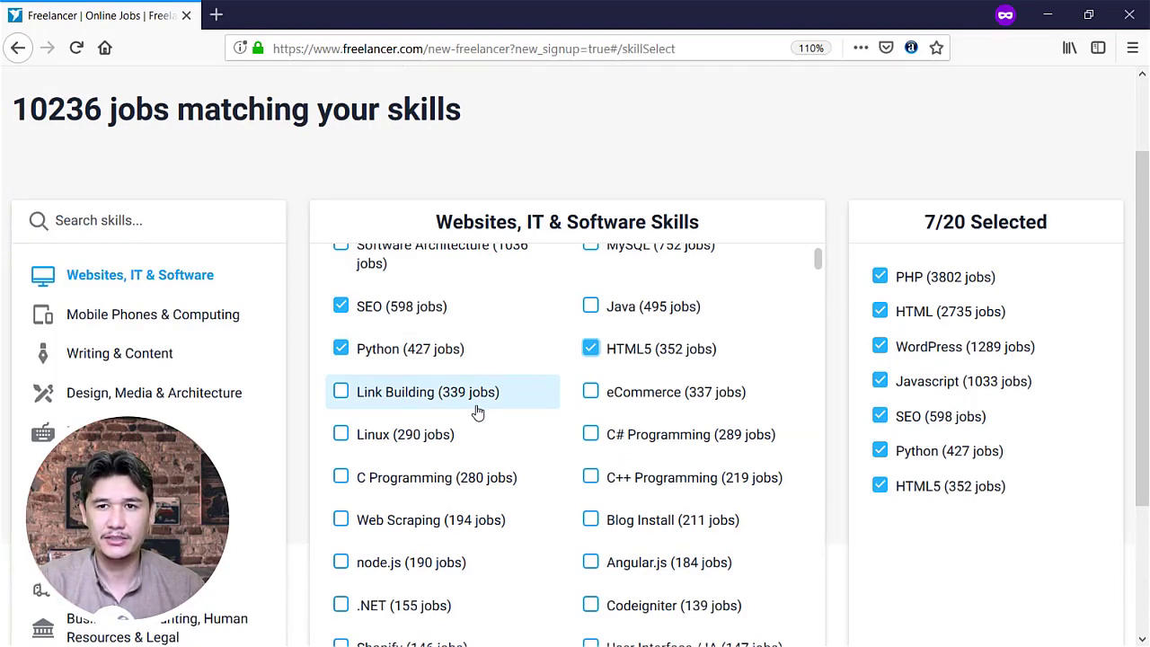
Add Data Entry and Excel from the Data Entry & Admin skills
click(135, 433)
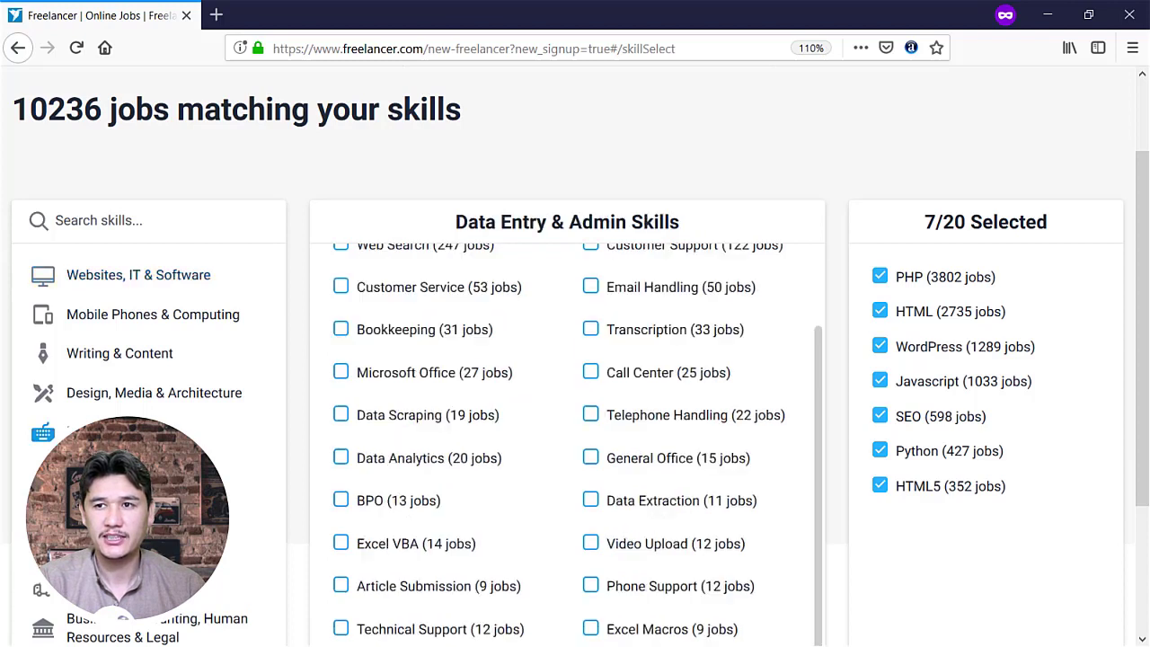
scroll(540, 404, up, 2)
click(339, 288)
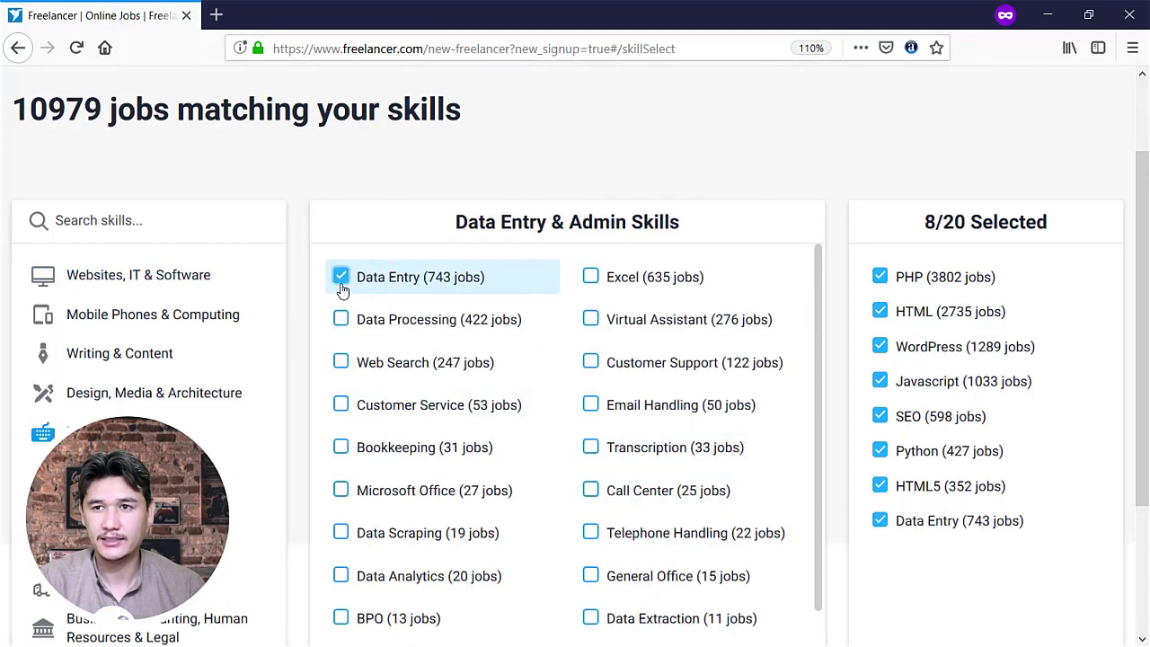
click(608, 286)
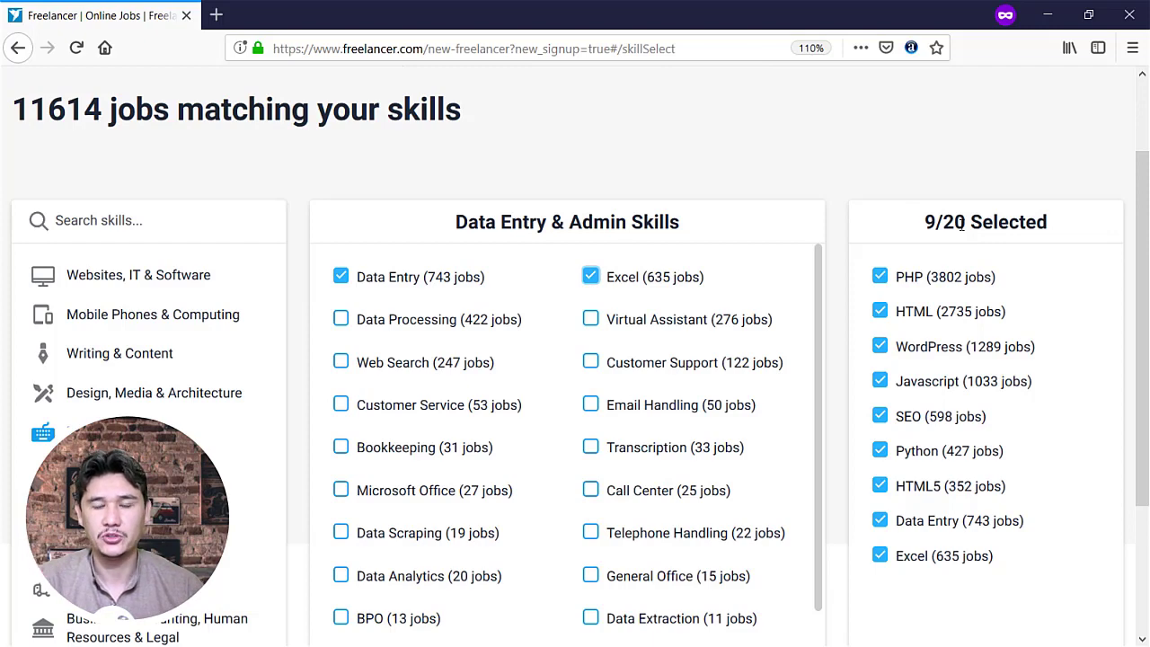
scroll(834, 416, down, 5)
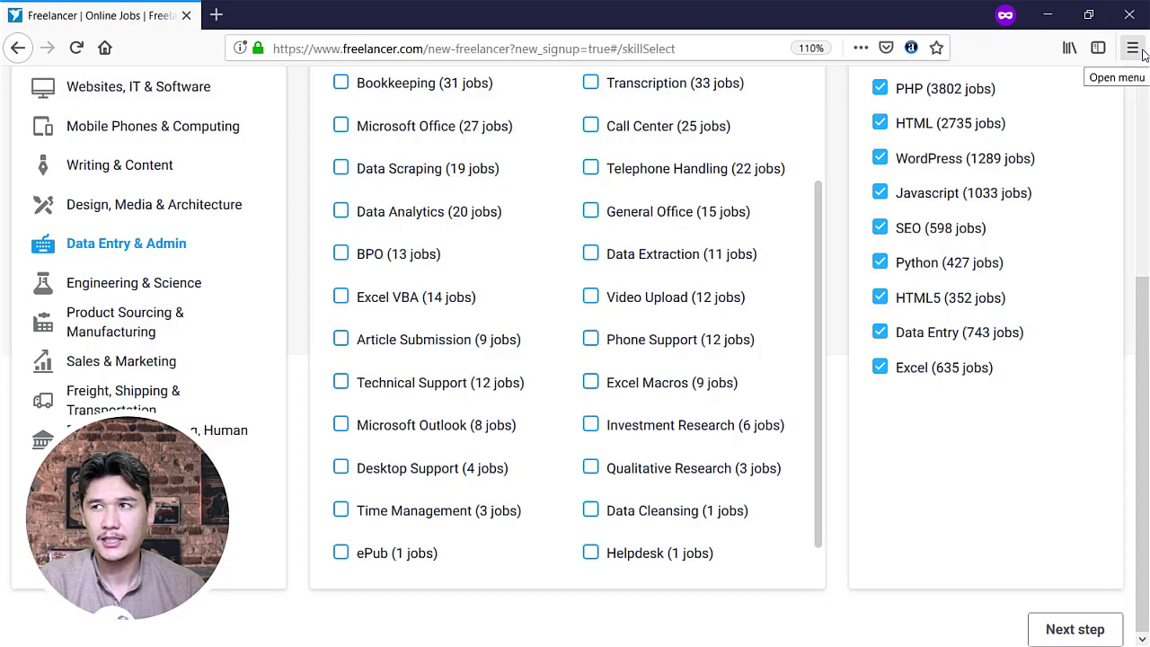
Adjust the page zoom down to 90% and back to 110%, then reach the first-name field
click(1142, 51)
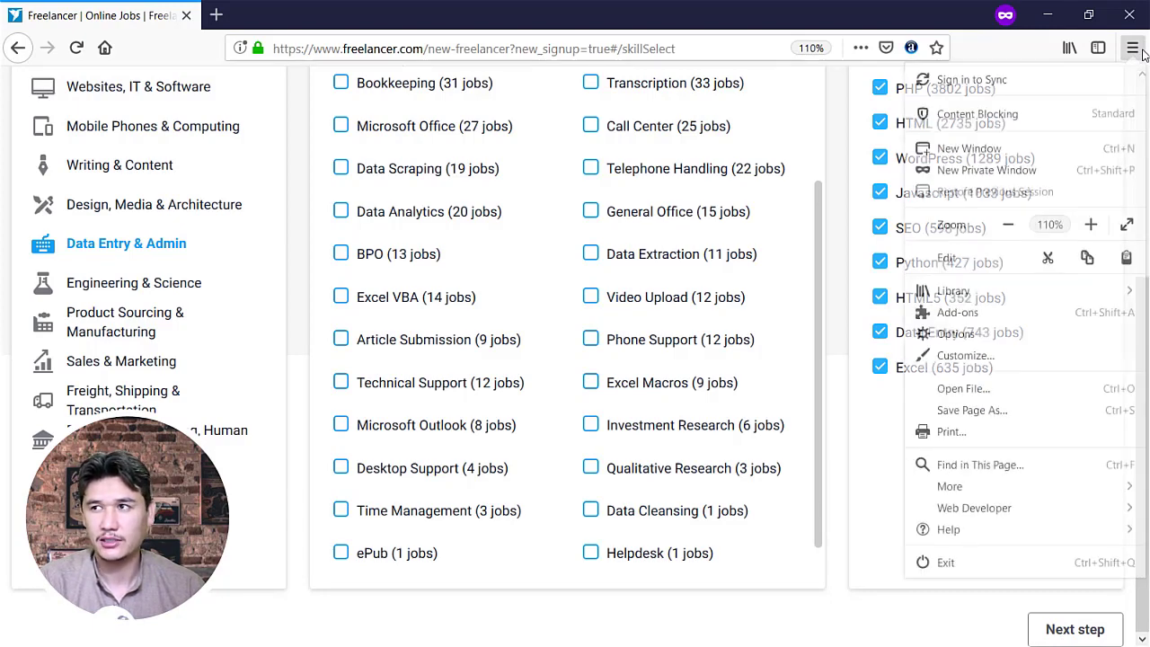
click(1009, 226)
click(1009, 227)
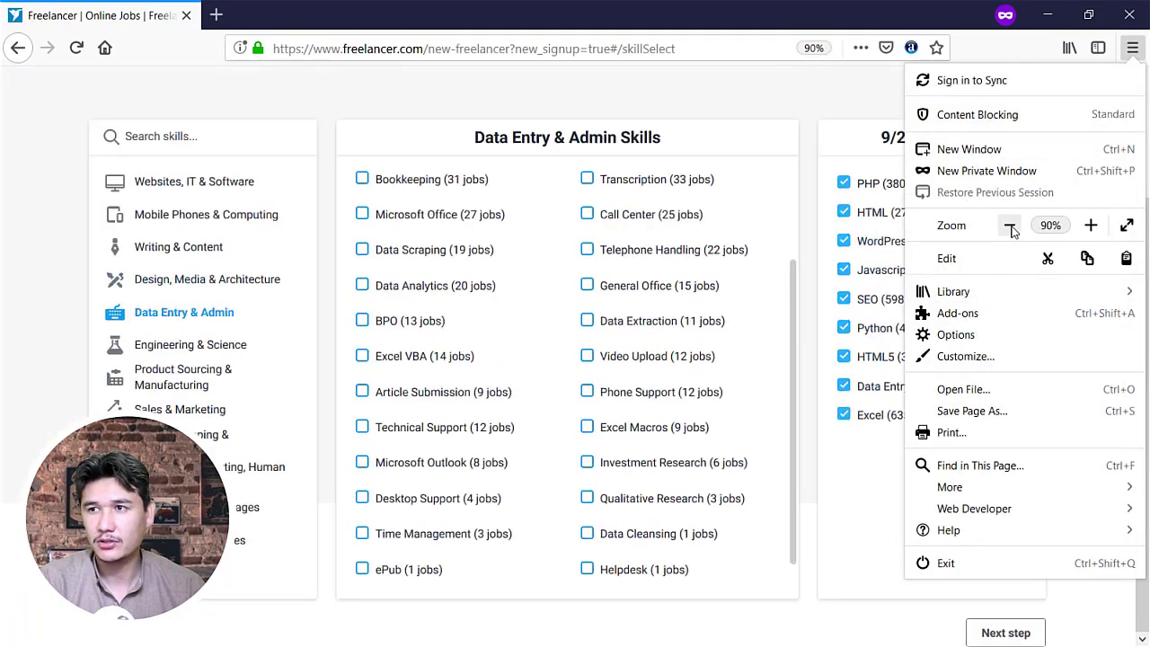
key(Escape)
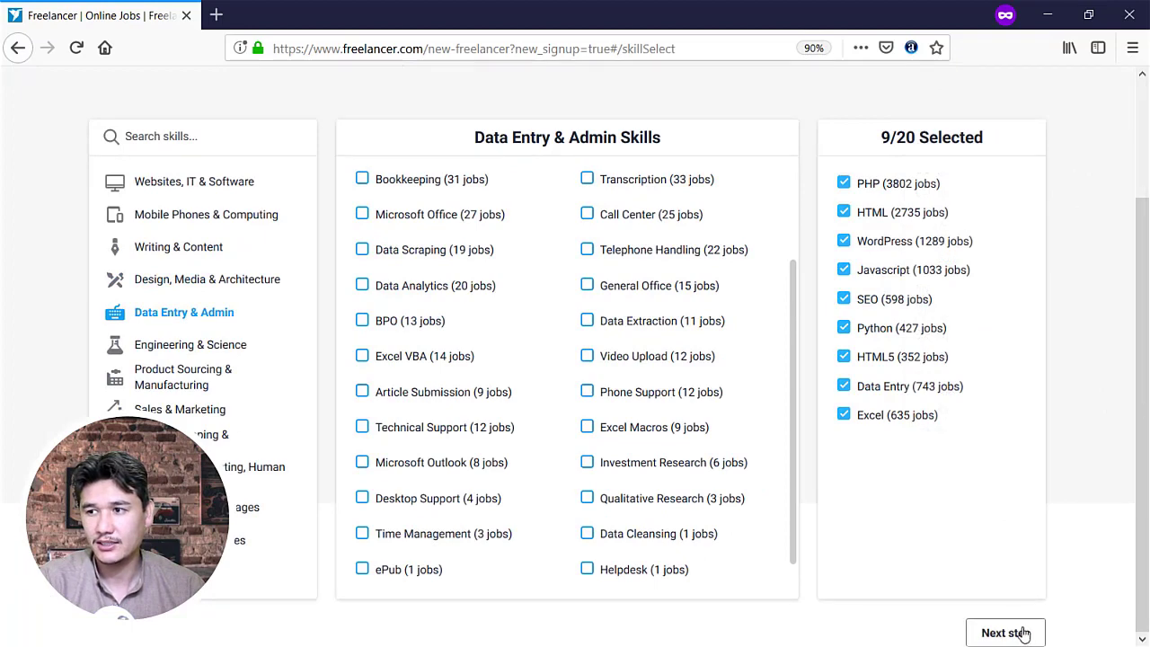
click(1132, 50)
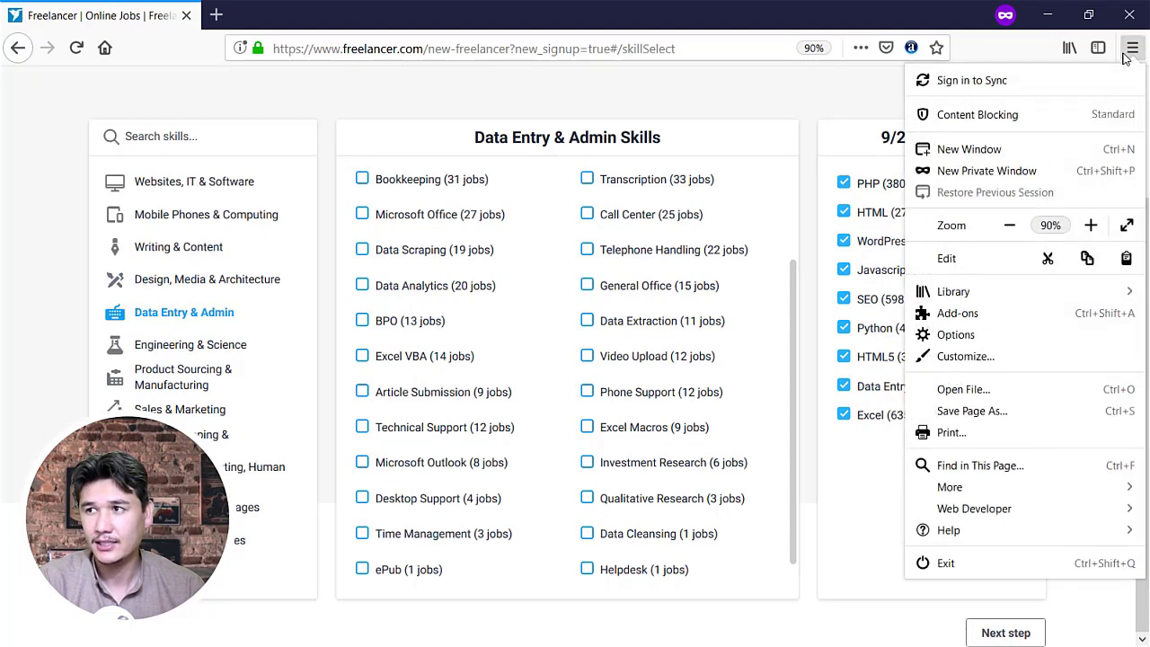
click(1091, 226)
click(1091, 225)
key(Escape)
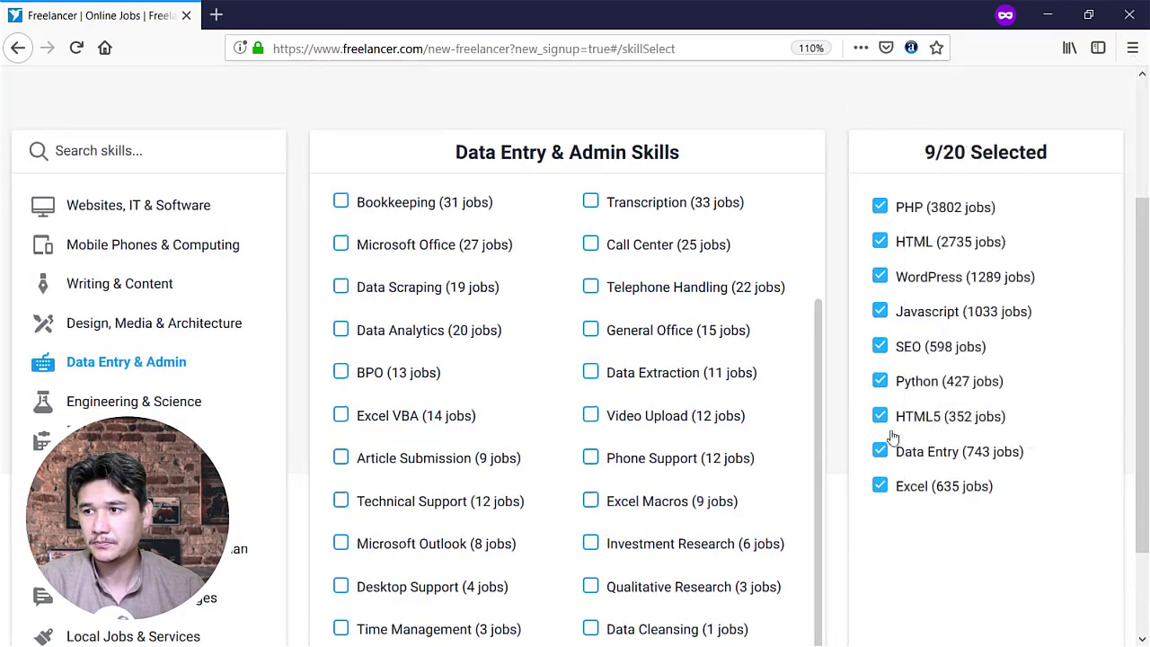
scroll(896, 436, down, 3)
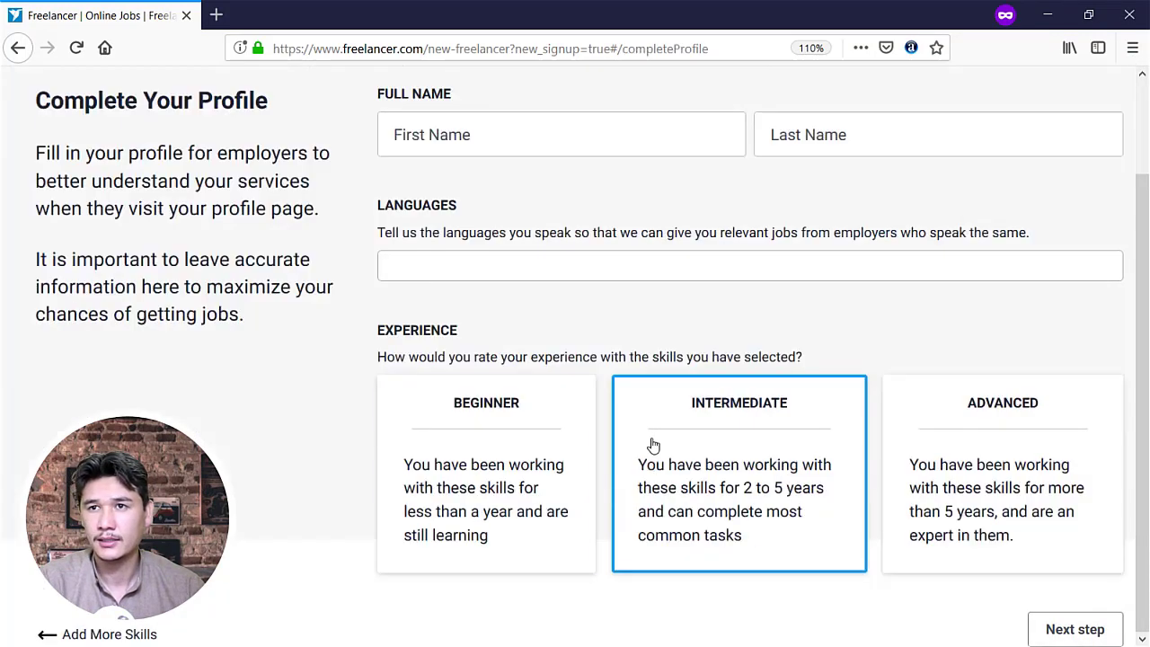
scroll(426, 290, up, 2)
click(479, 253)
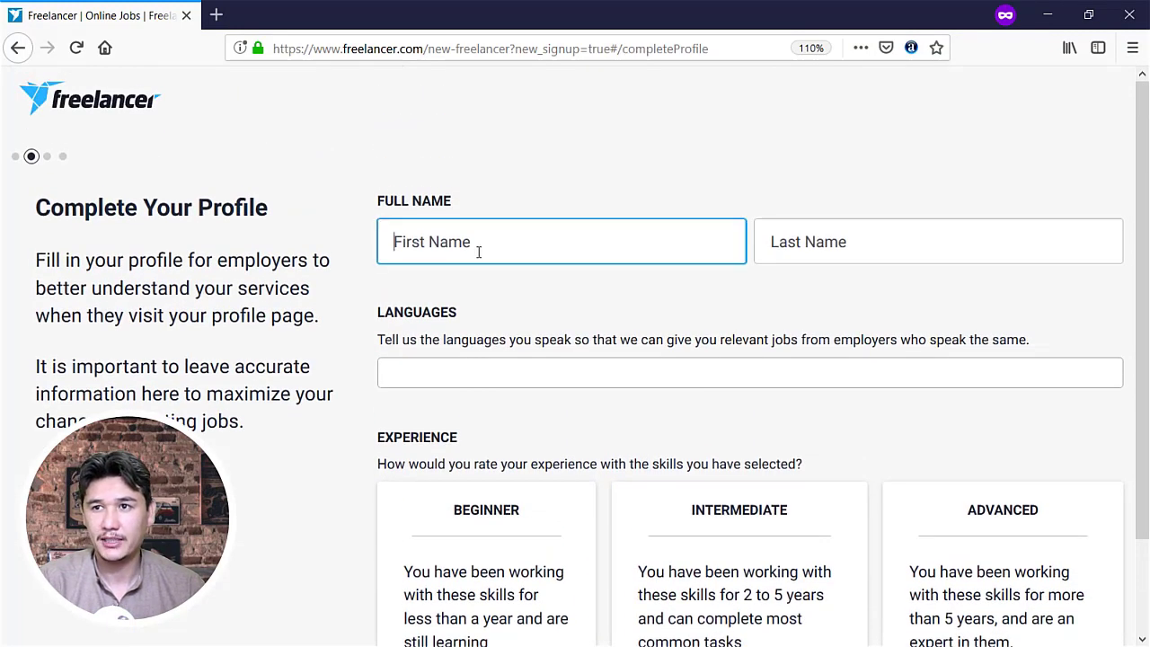
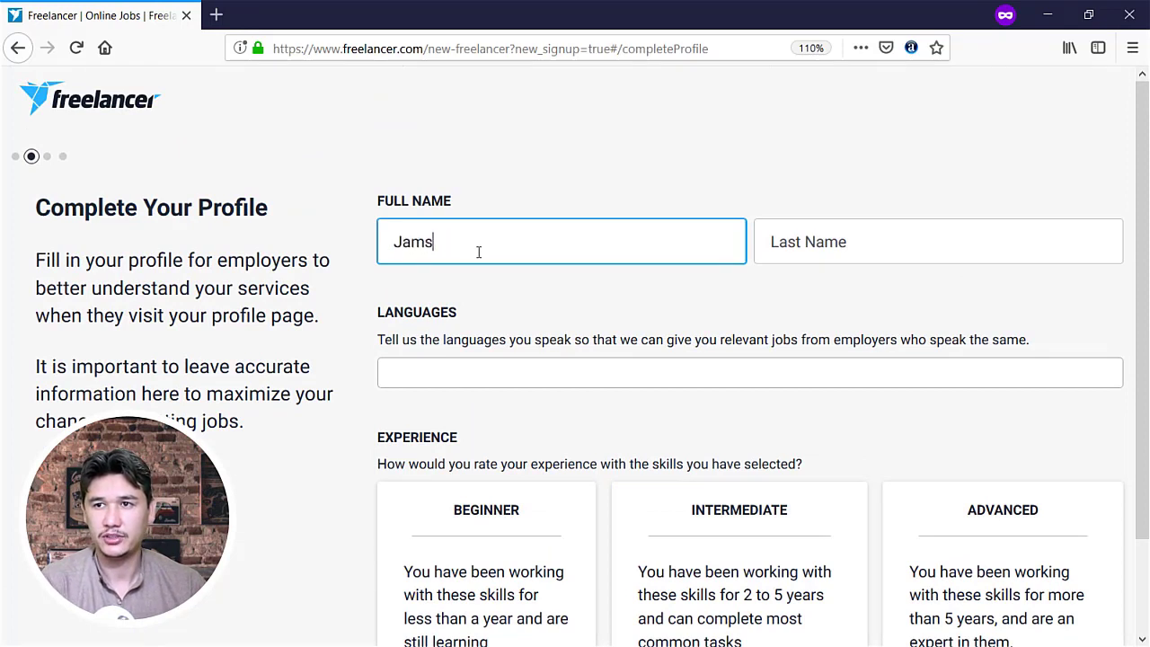
Enter the user's first and last name on the profile
key(Tab)
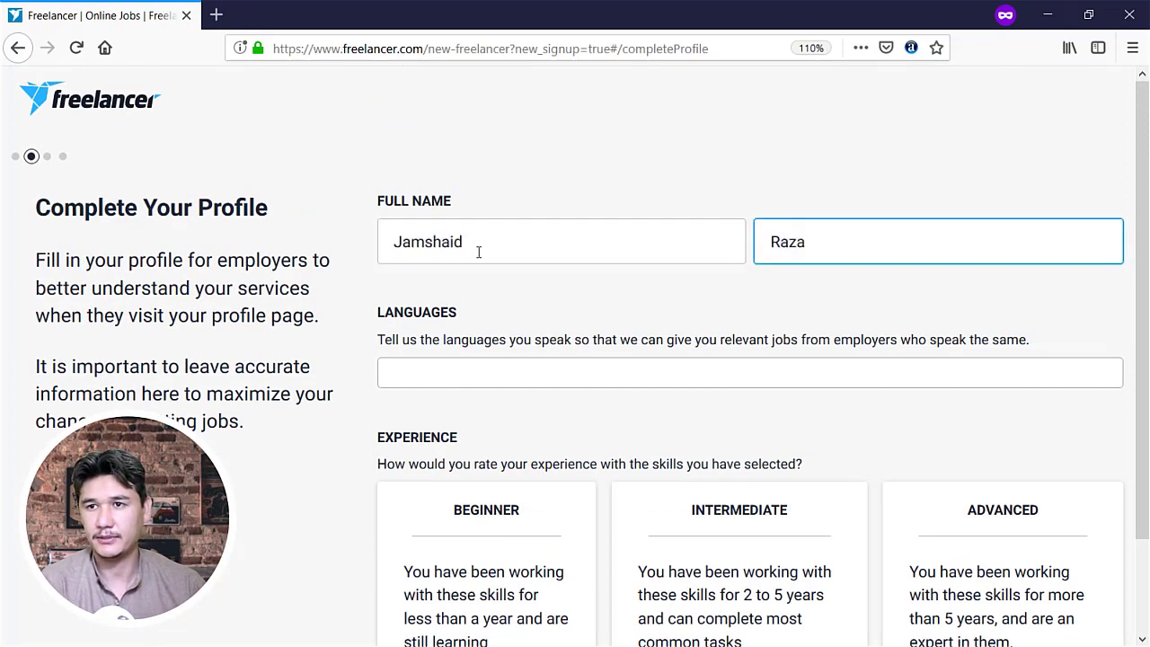
Add English as a spoken language and submit the profile details
key(Tab)
text(E)
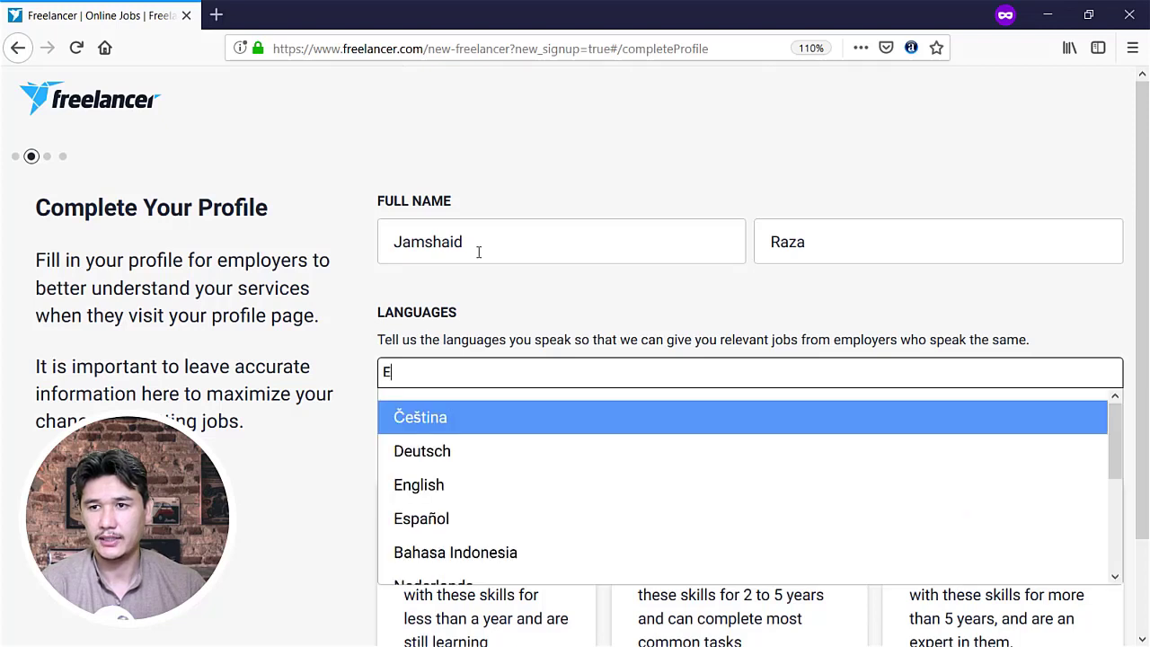
text(g)
key(BackSpace)
key(Return)
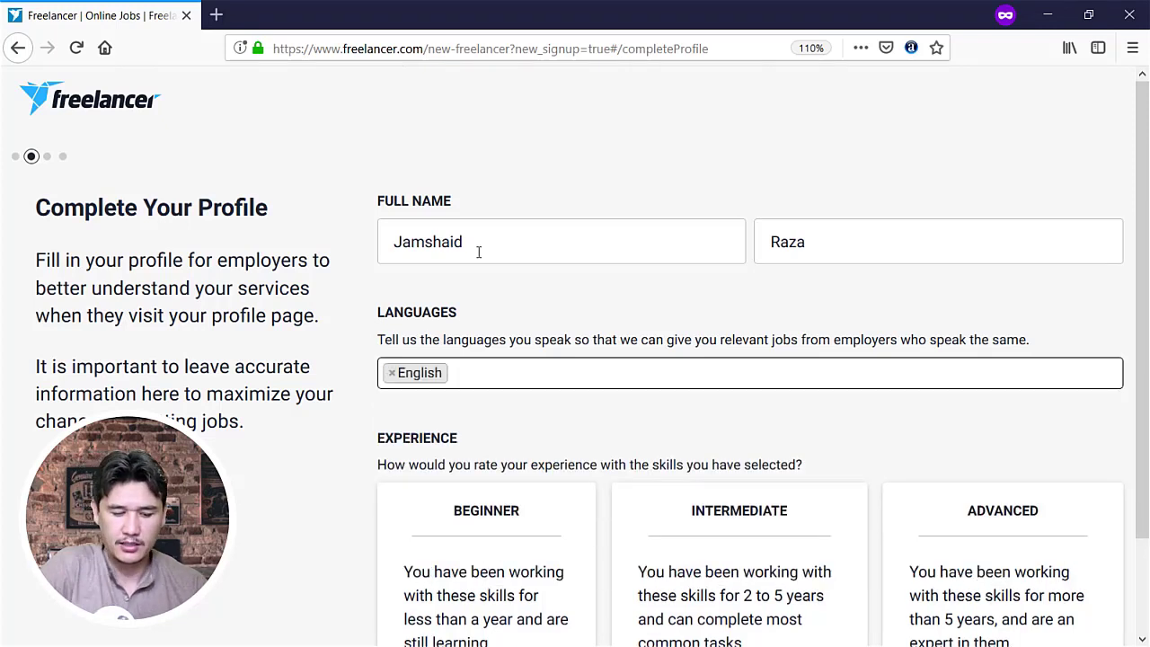
text(Urdu)
key(BackSpace)
key(BackSpace)
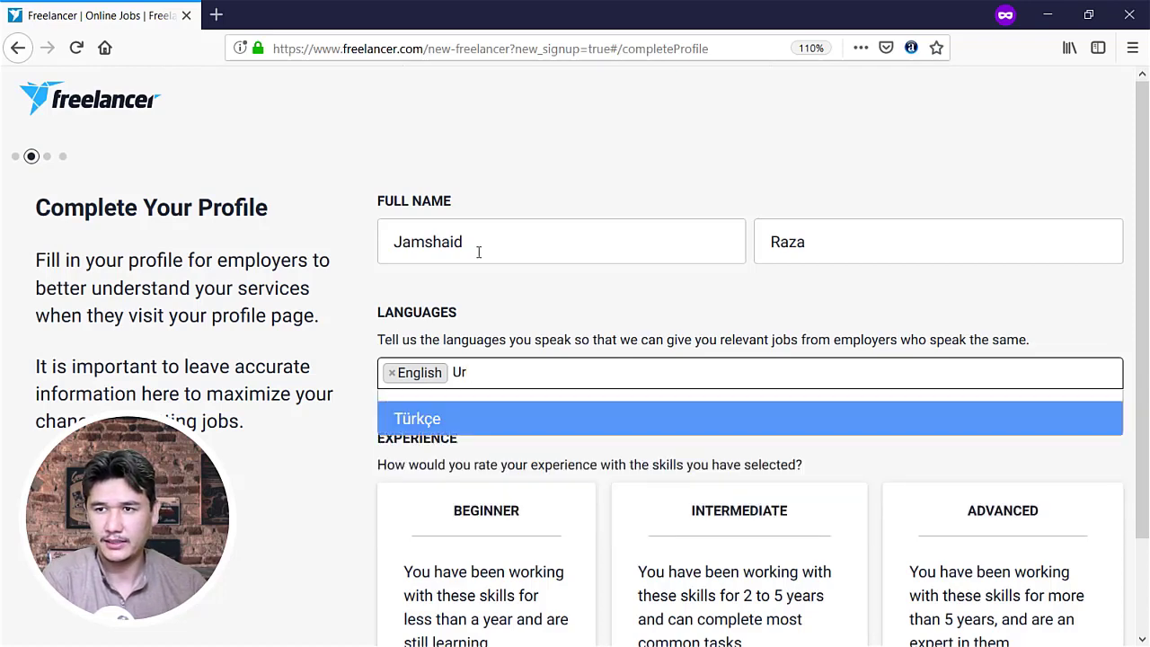
key(BackSpace)
key(BackSpace)
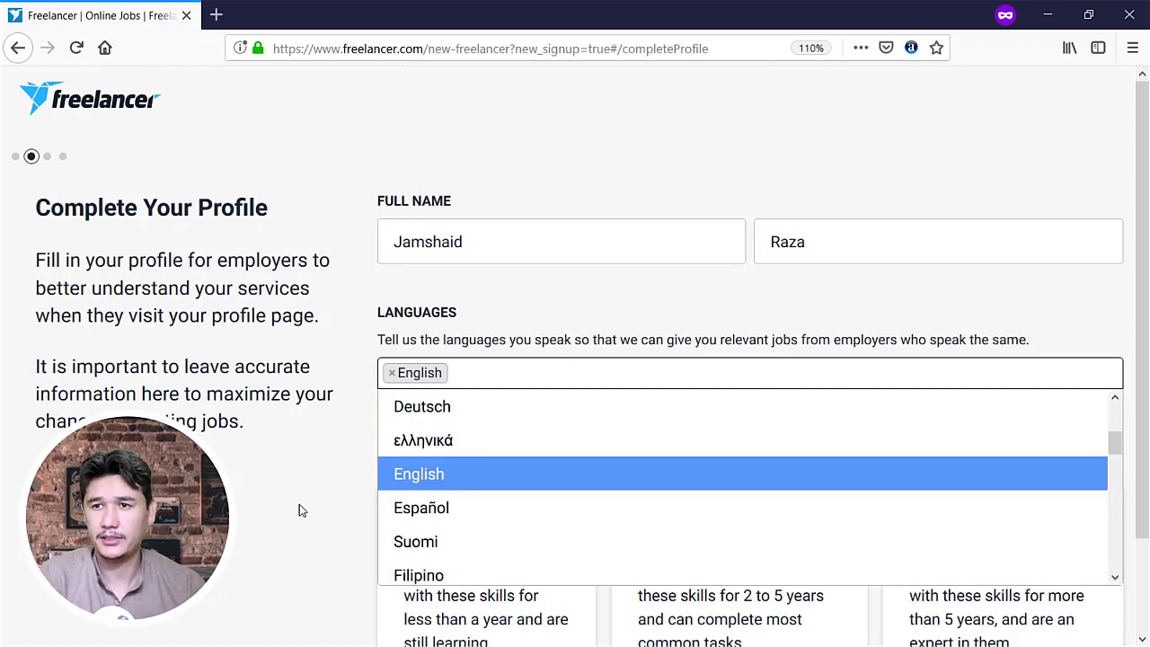
click(301, 509)
scroll(378, 467, down, 1)
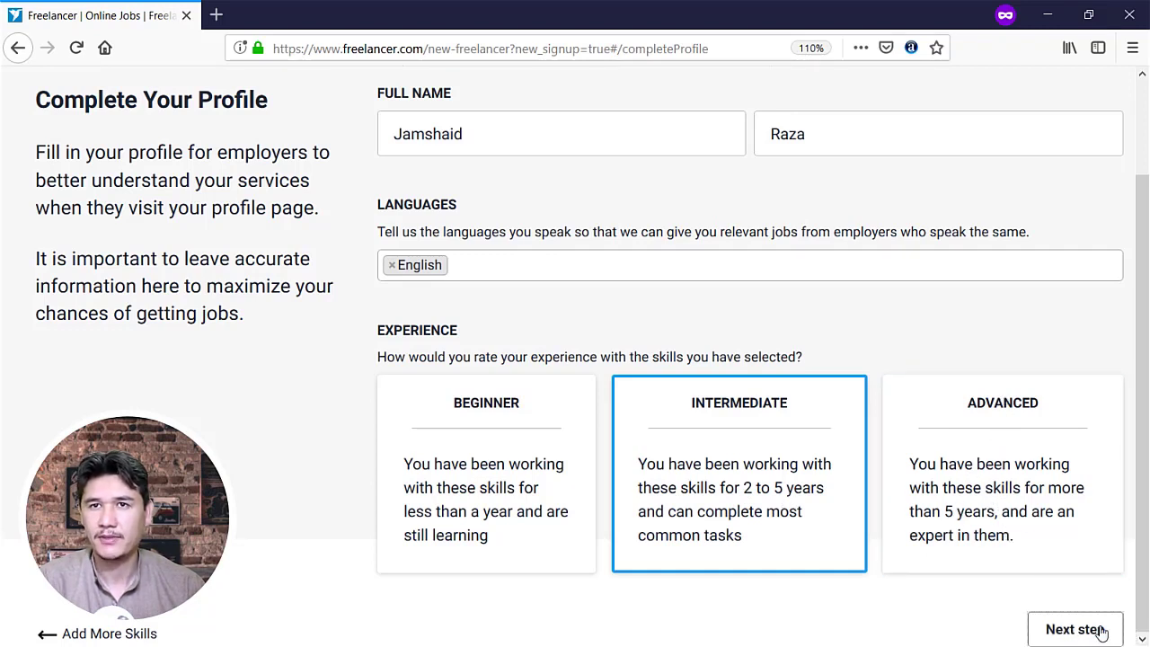
click(1101, 632)
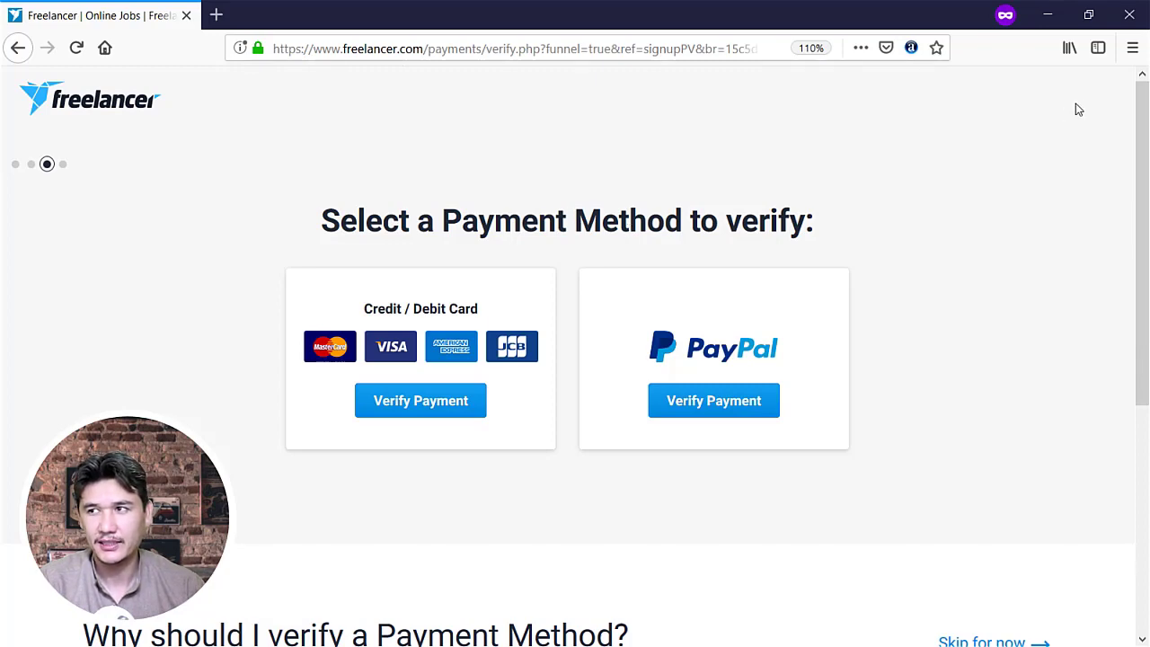
Scroll the payment verification page and highlight the Skip for now option
drag(1143, 110, 1018, 321)
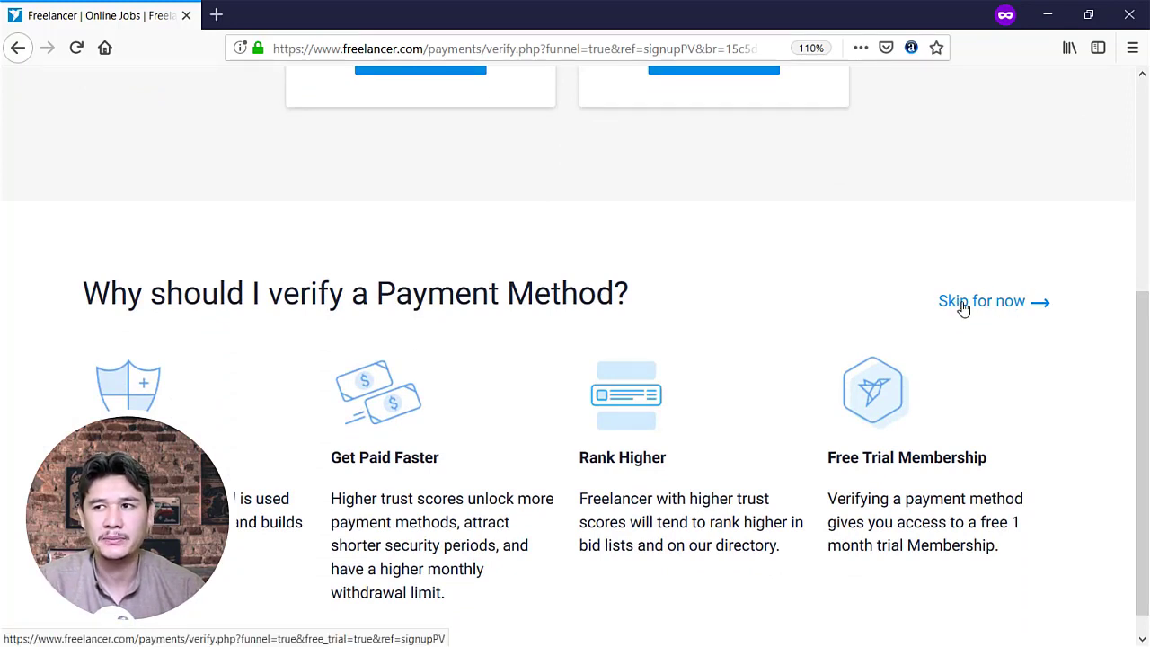
drag(929, 288, 1066, 315)
click(1063, 120)
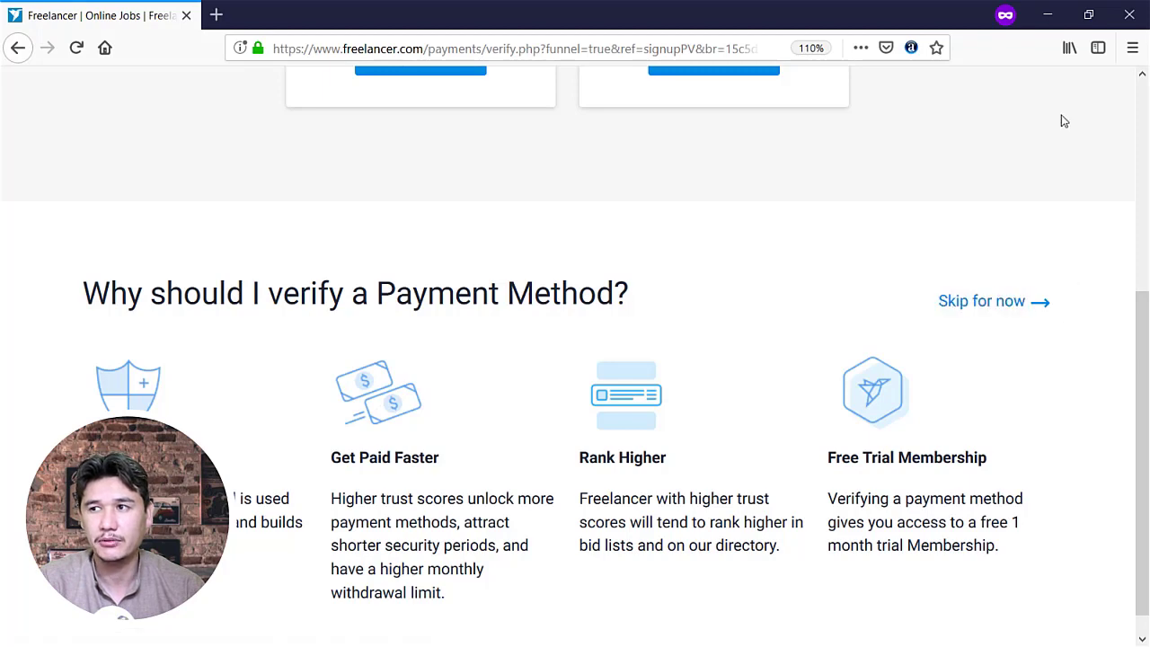
click(1132, 48)
Raise the page zoom from 100% up to 170%
click(1008, 225)
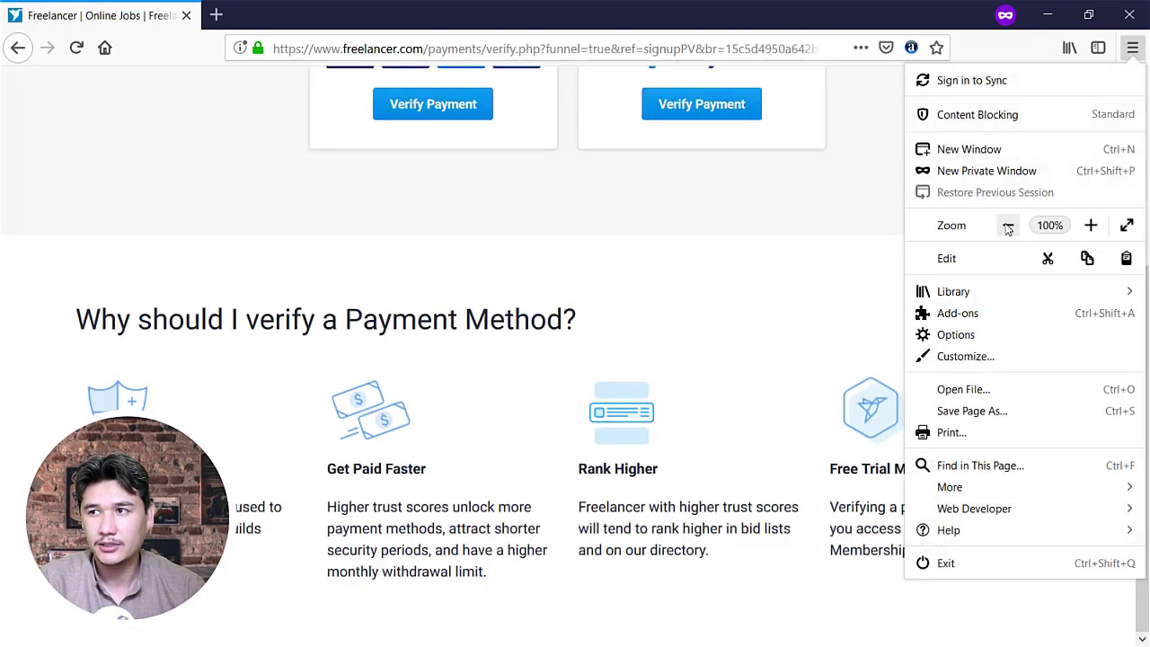
click(1091, 225)
click(1091, 225)
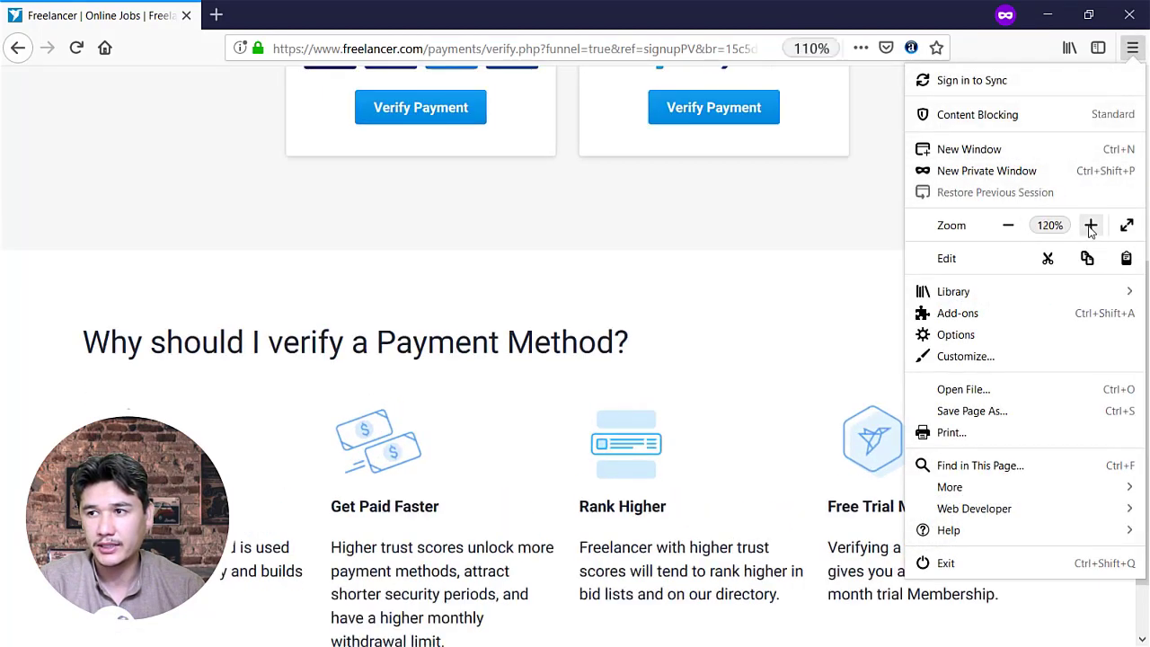
click(1091, 225)
click(1091, 225)
click(1091, 226)
click(739, 303)
scroll(749, 311, down, 5)
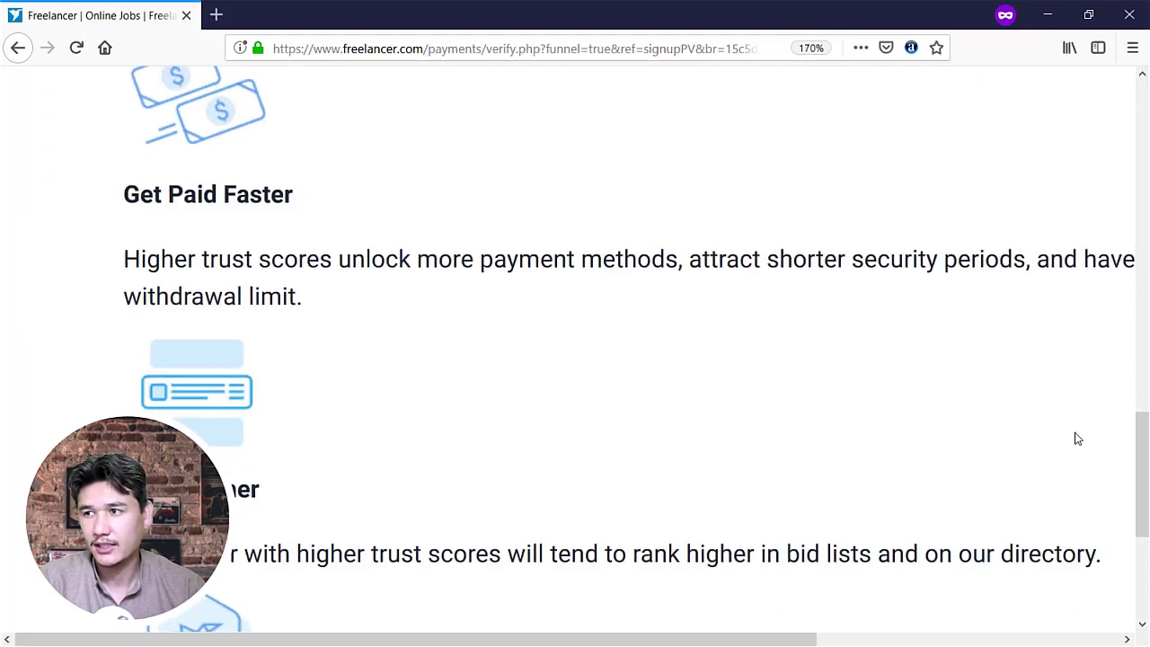
drag(1137, 474, 1130, 56)
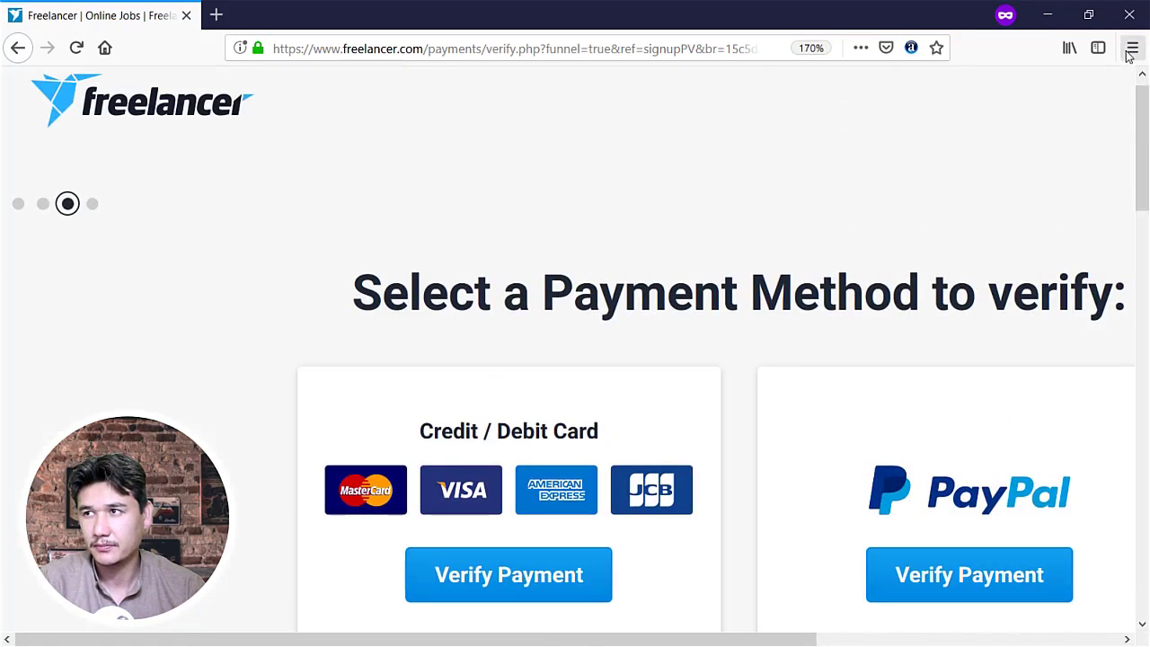
Lower the page zoom back to 133% and review the page
click(1131, 52)
click(1006, 229)
click(1006, 228)
click(724, 193)
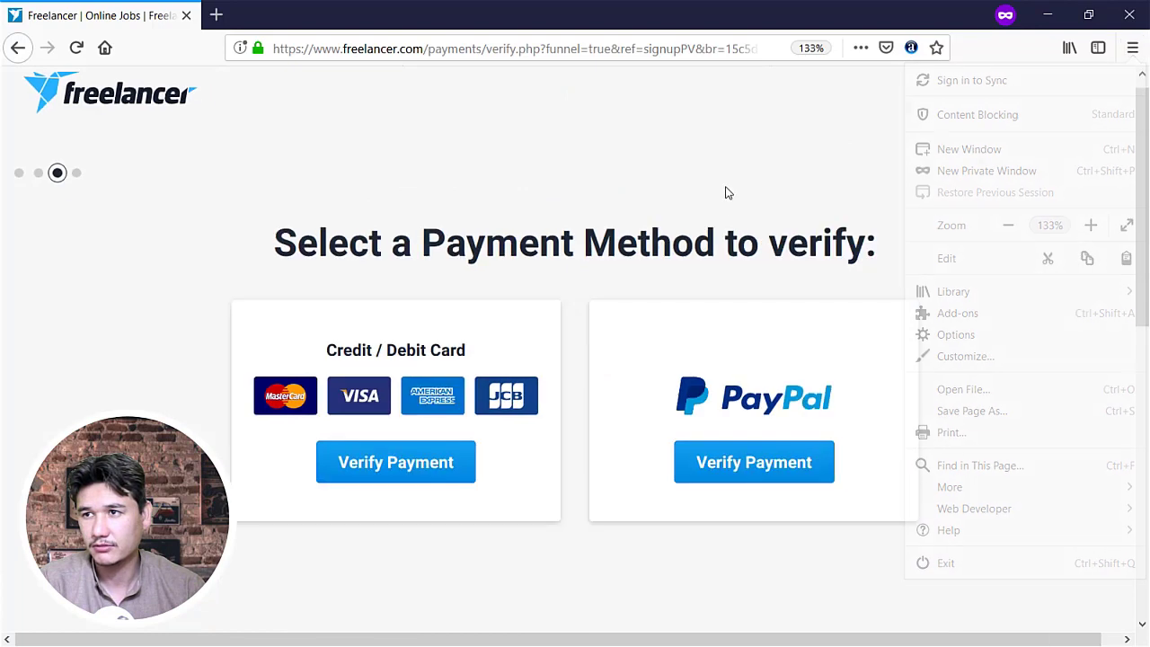
scroll(796, 321, down, 7)
scroll(798, 317, up, 4)
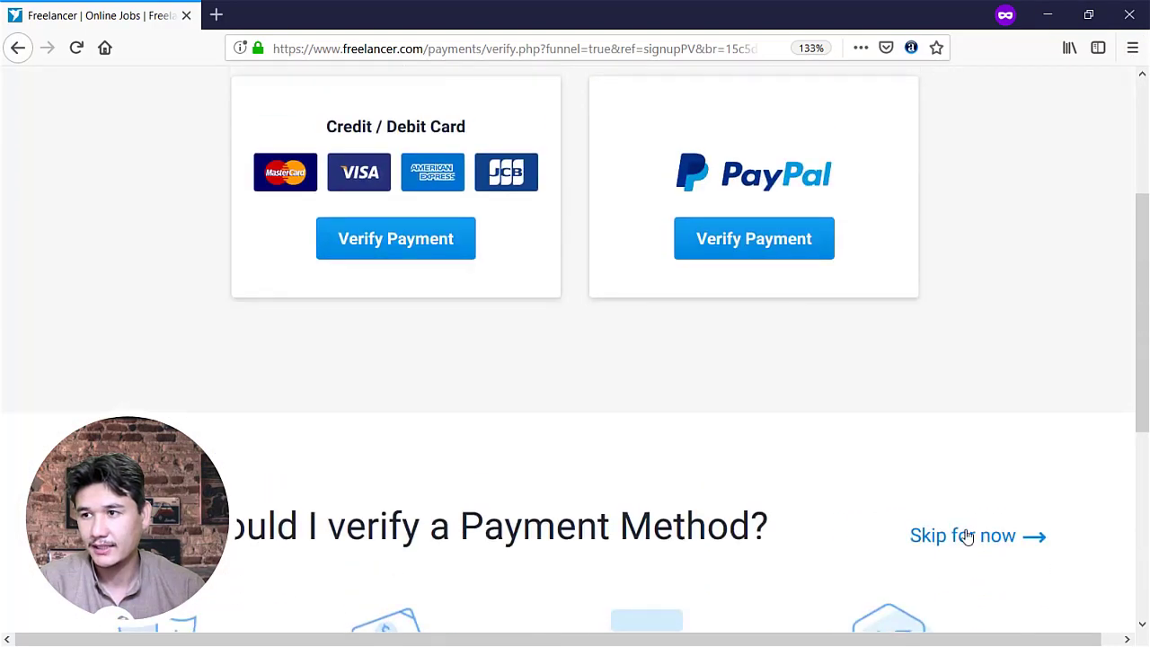
scroll(962, 539, down, 2)
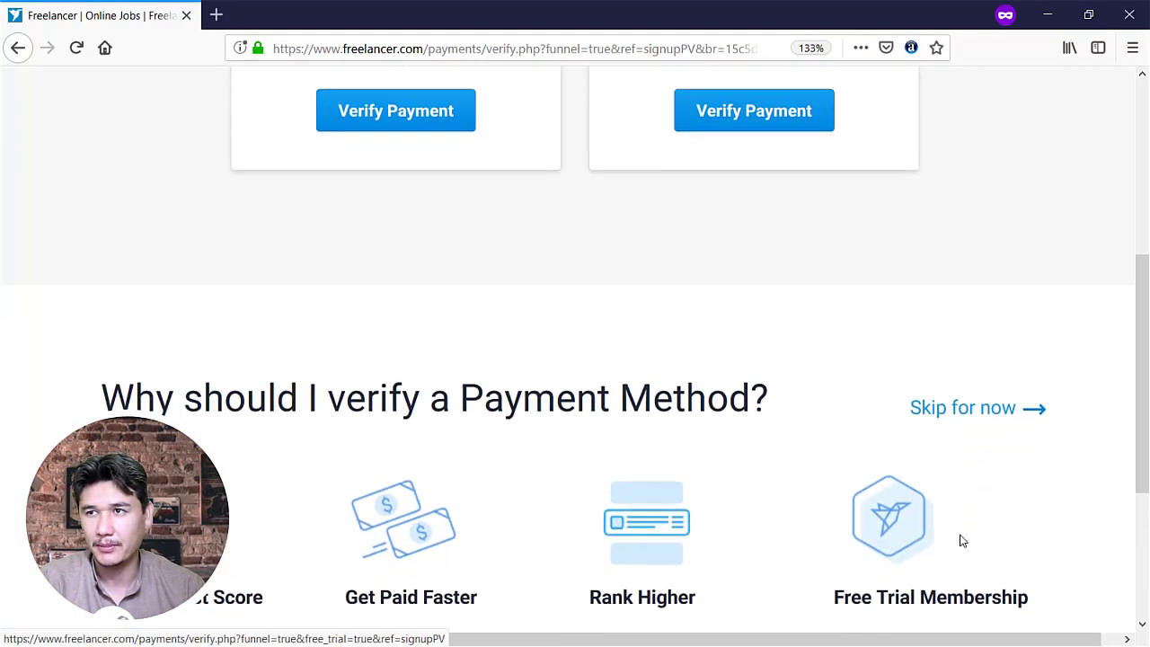
scroll(764, 467, up, 5)
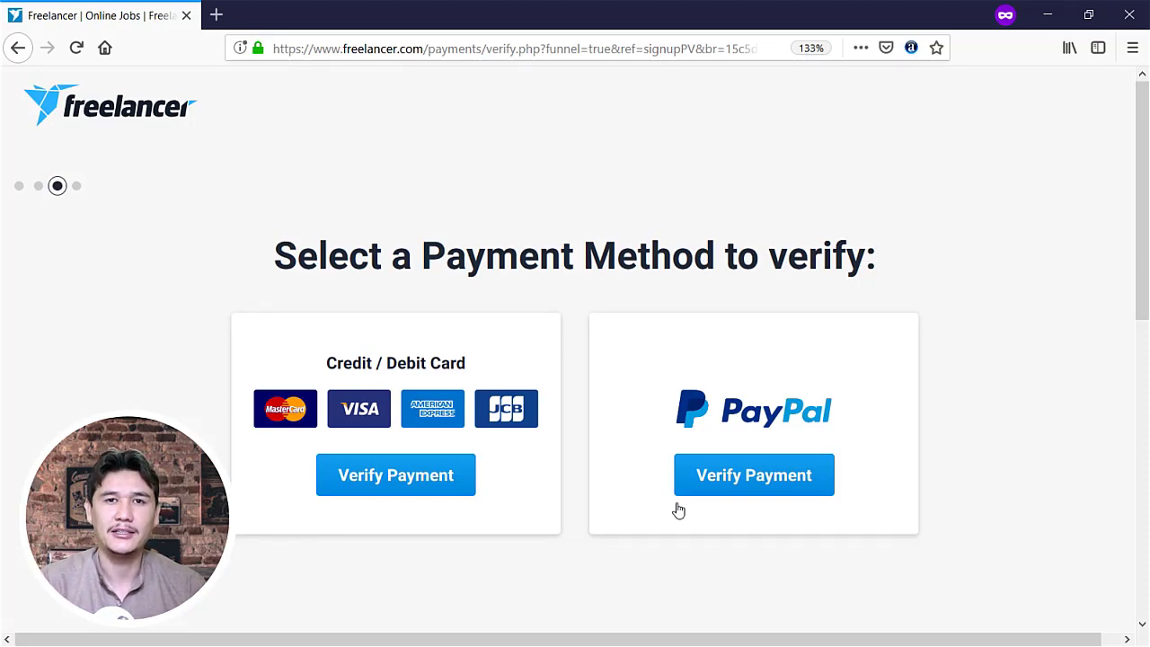
scroll(554, 416, down, 5)
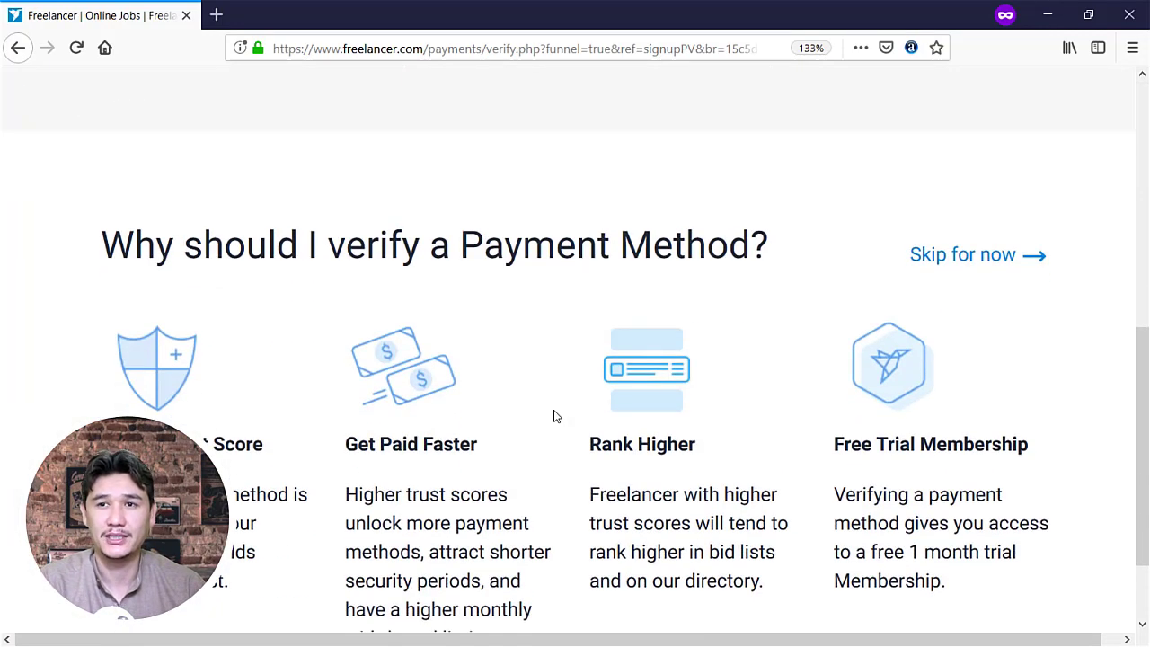
scroll(554, 416, down, 2)
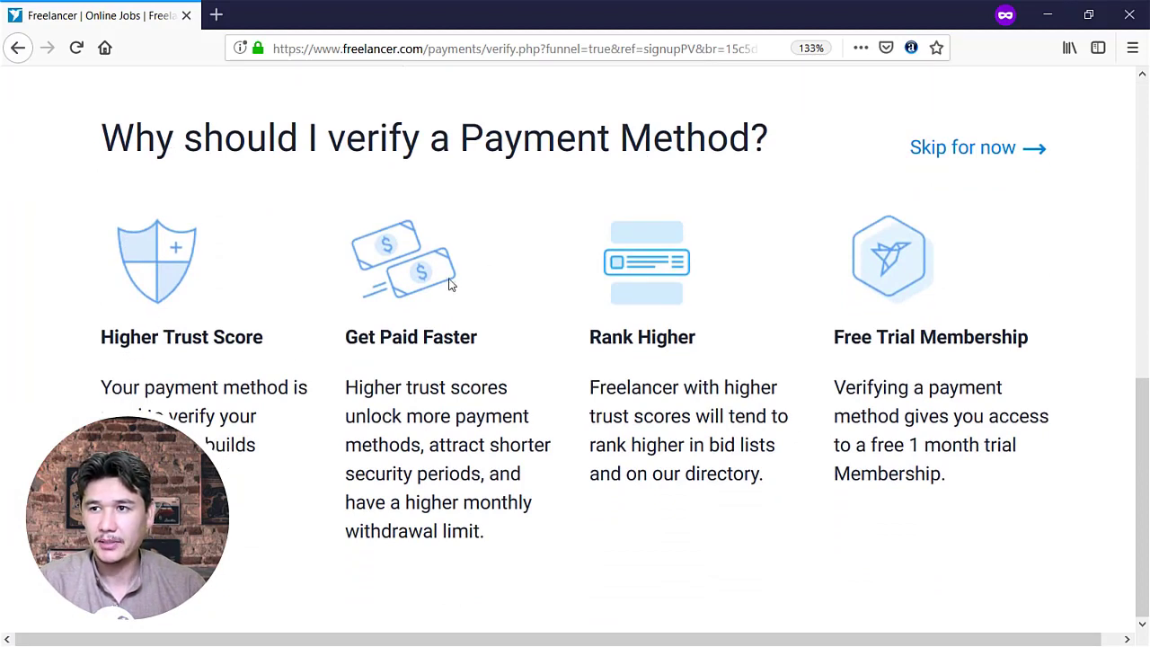
drag(114, 337, 257, 338)
drag(346, 338, 444, 338)
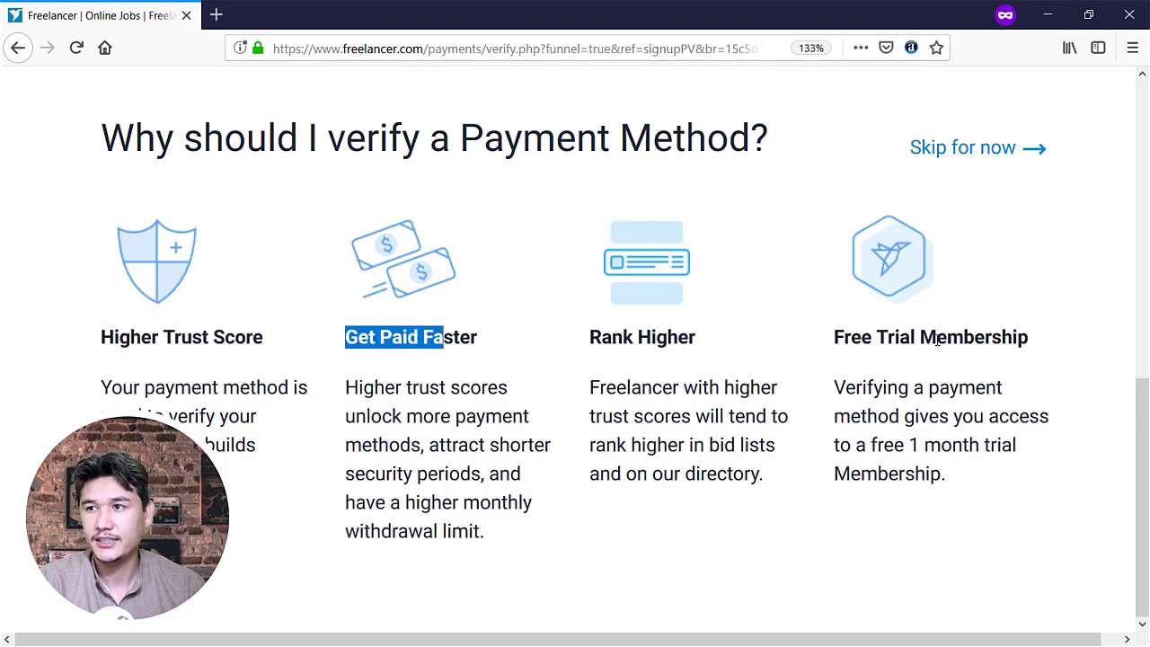
click(911, 391)
mouse_move(970, 454)
mouse_down()
mouse_move(893, 450)
mouse_move(978, 446)
mouse_up()
click(926, 447)
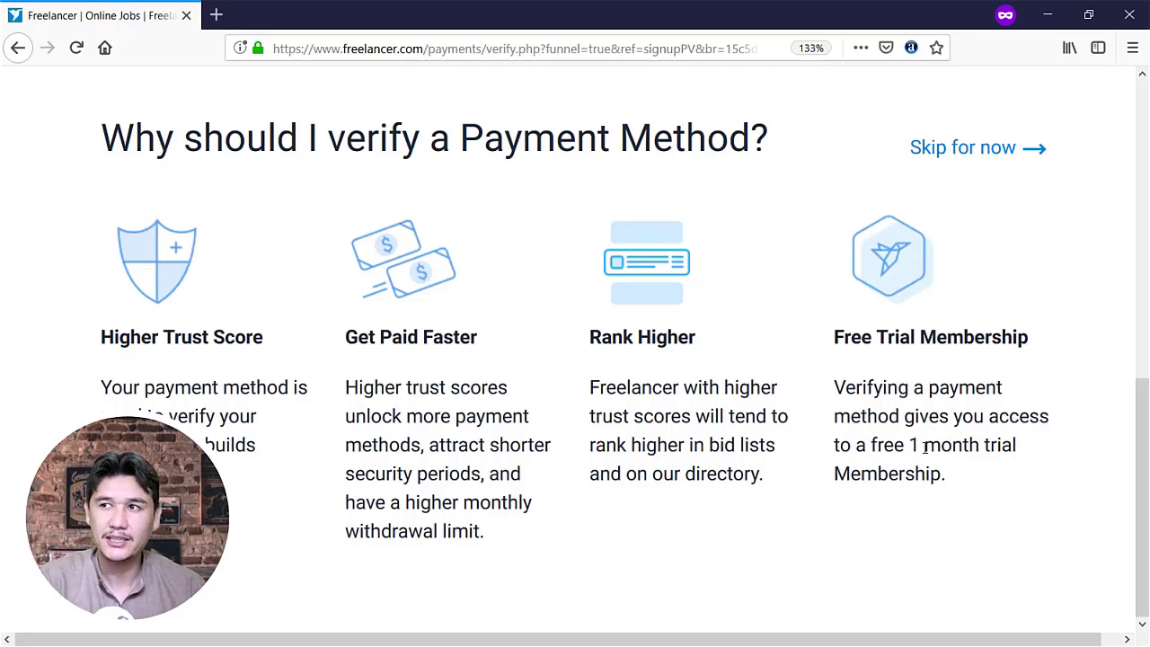
scroll(935, 440, up, 3)
Skip payment verification and scroll the Plus Membership trial page down to the FAQ
click(971, 414)
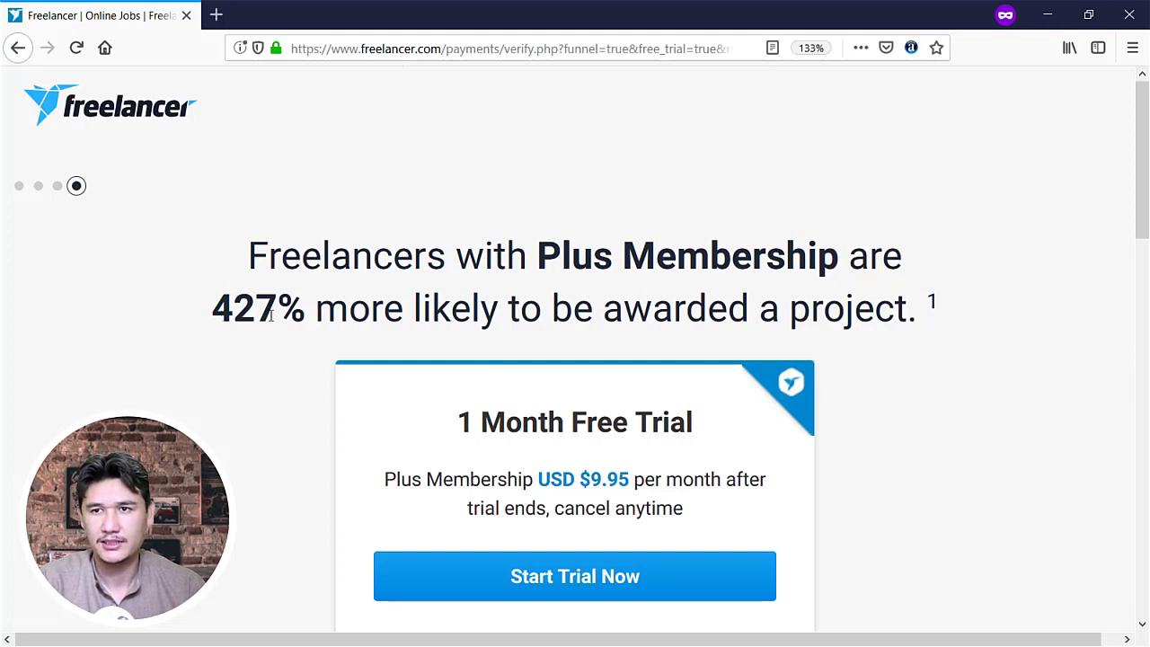
scroll(629, 324, down, 3)
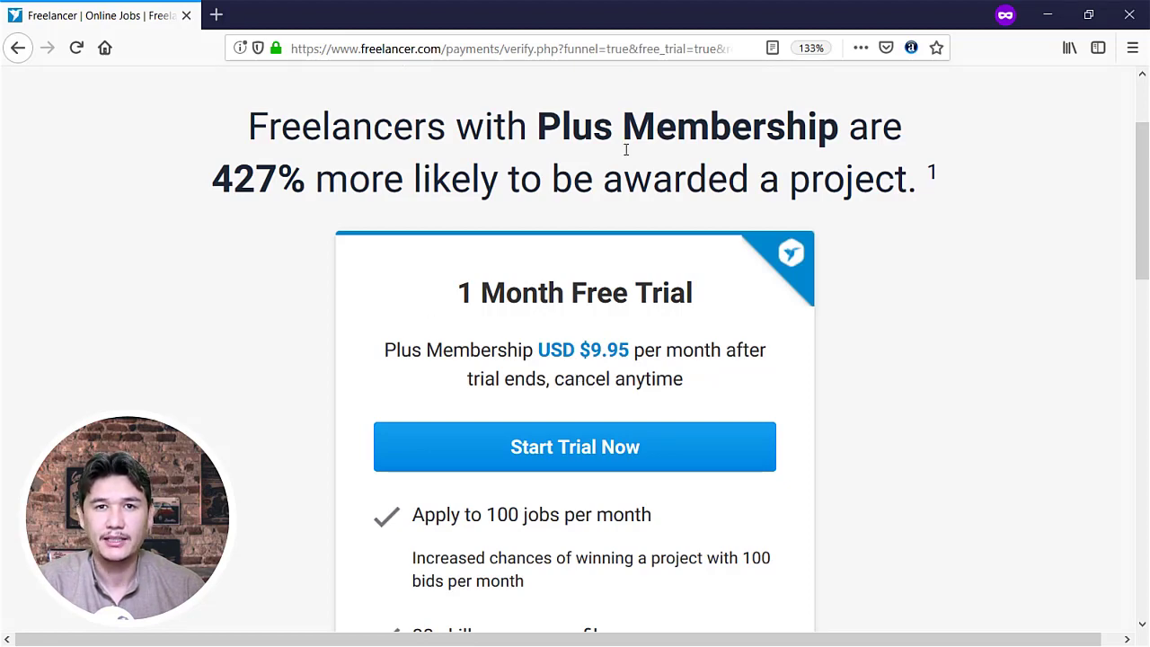
scroll(399, 246, down, 5)
scroll(398, 249, up, 2)
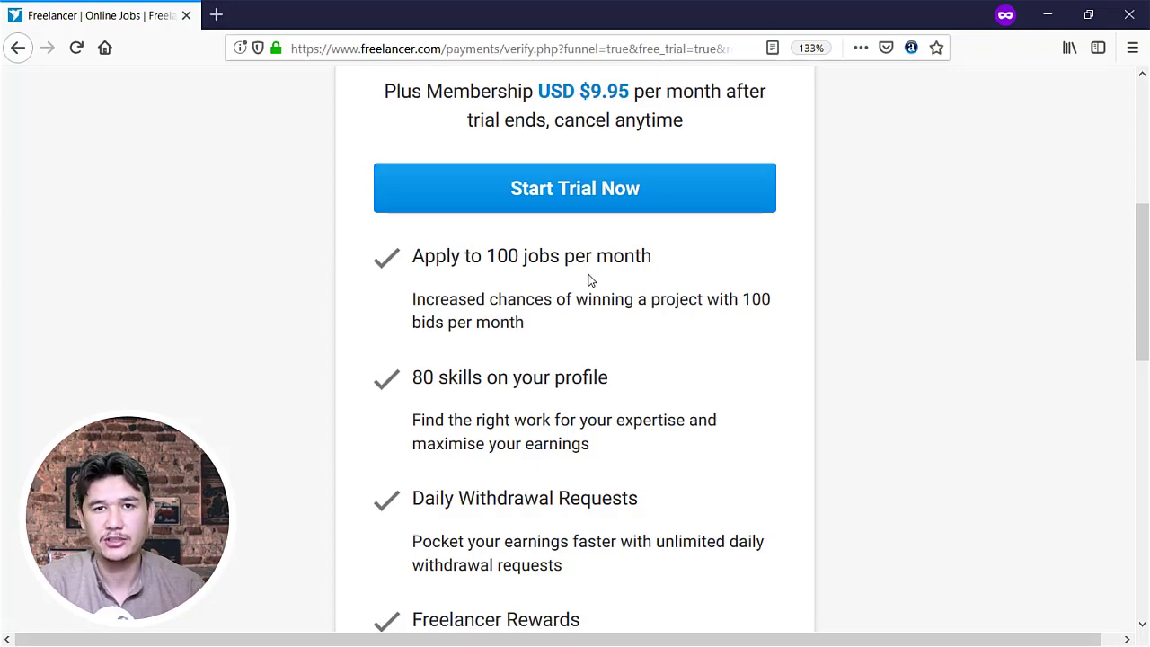
scroll(539, 325, down, 5)
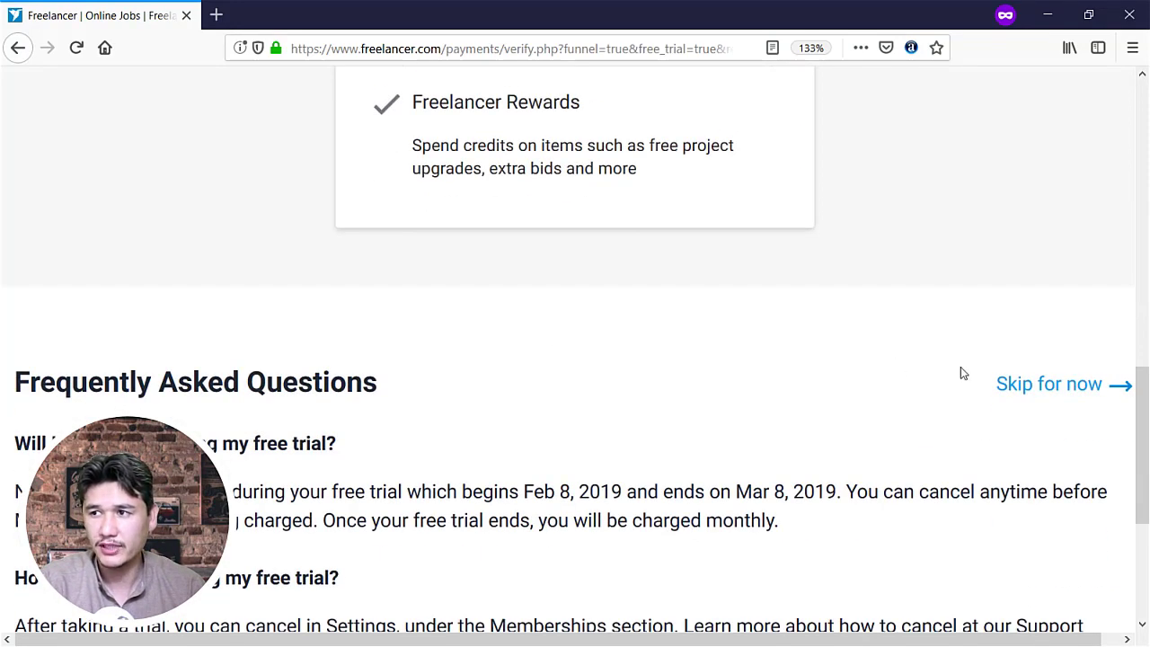
Decline the Plus trial, review the Verification Required notice, and go to the dashboard
click(1058, 386)
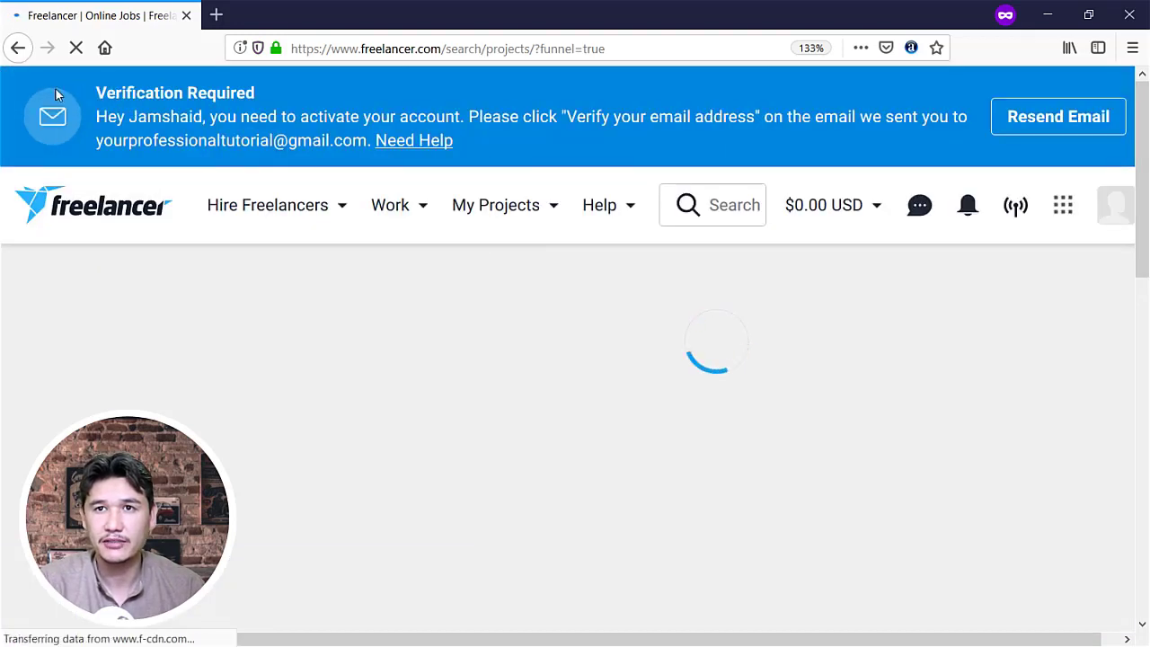
drag(254, 93, 97, 92)
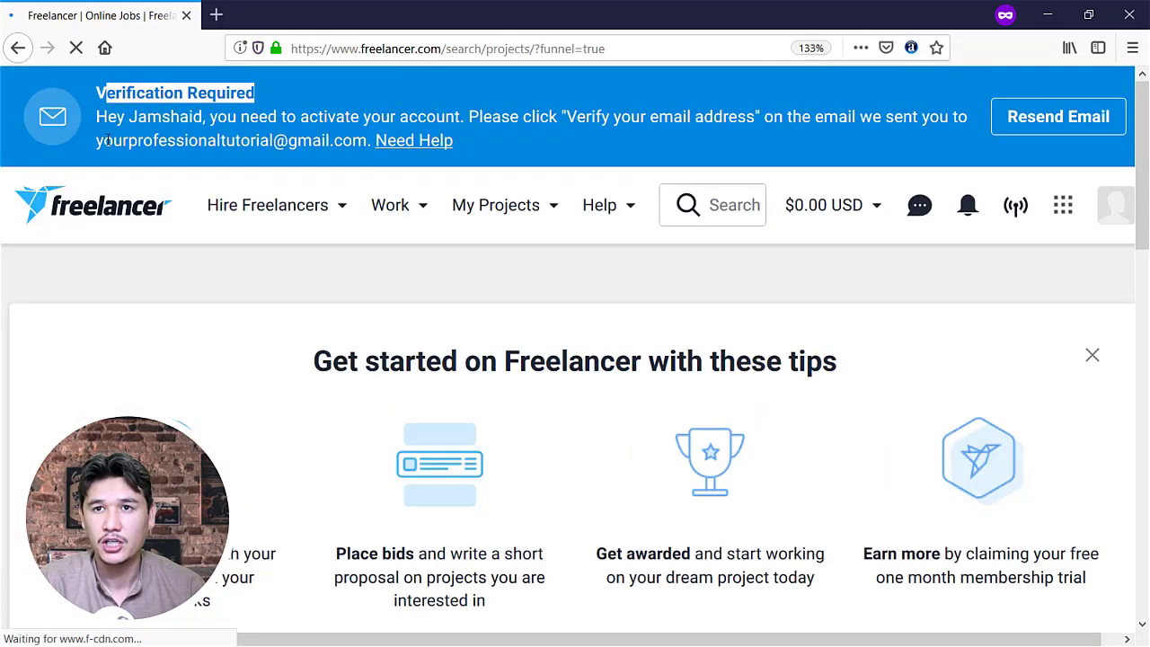
drag(104, 140, 353, 141)
mouse_move(393, 184)
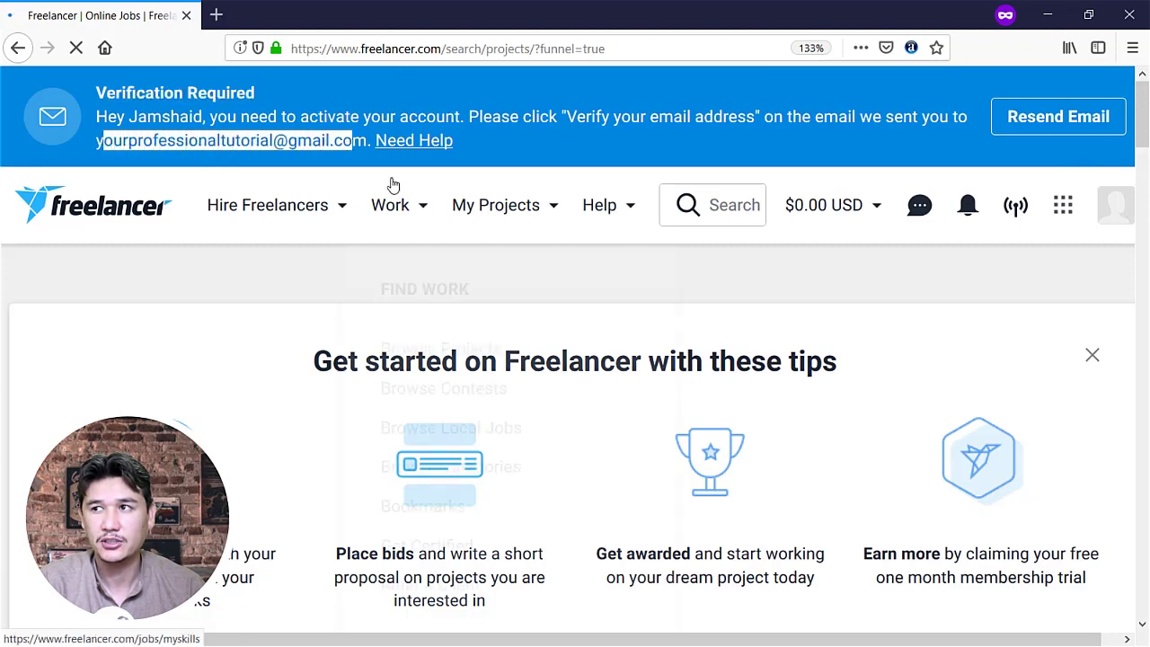
click(85, 276)
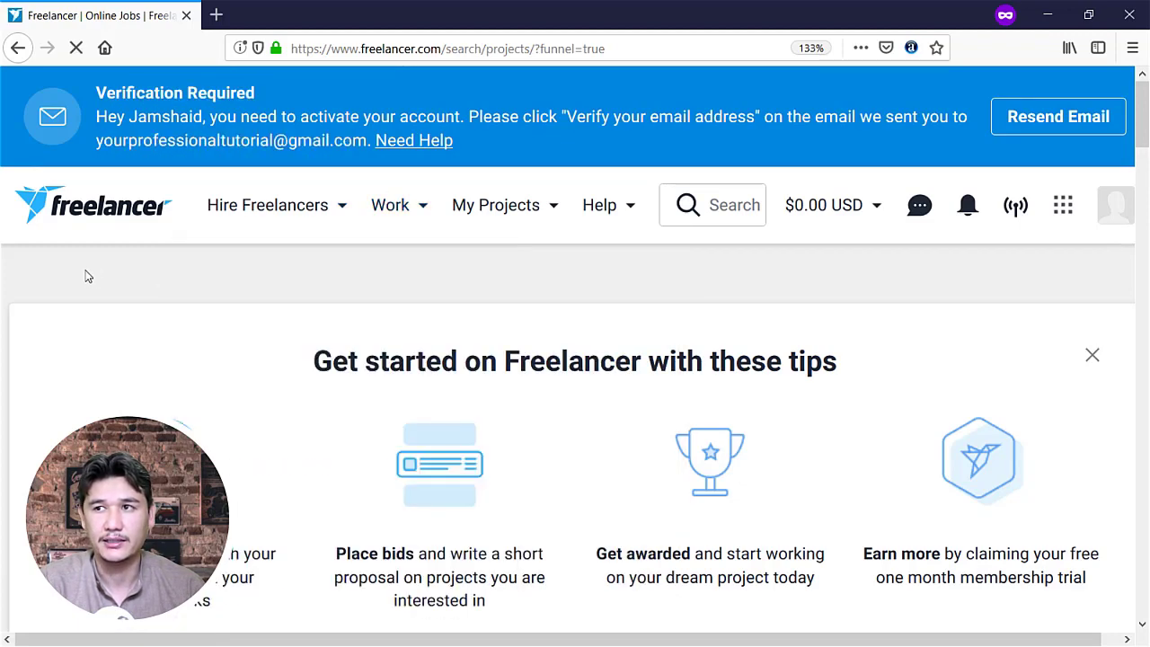
click(70, 211)
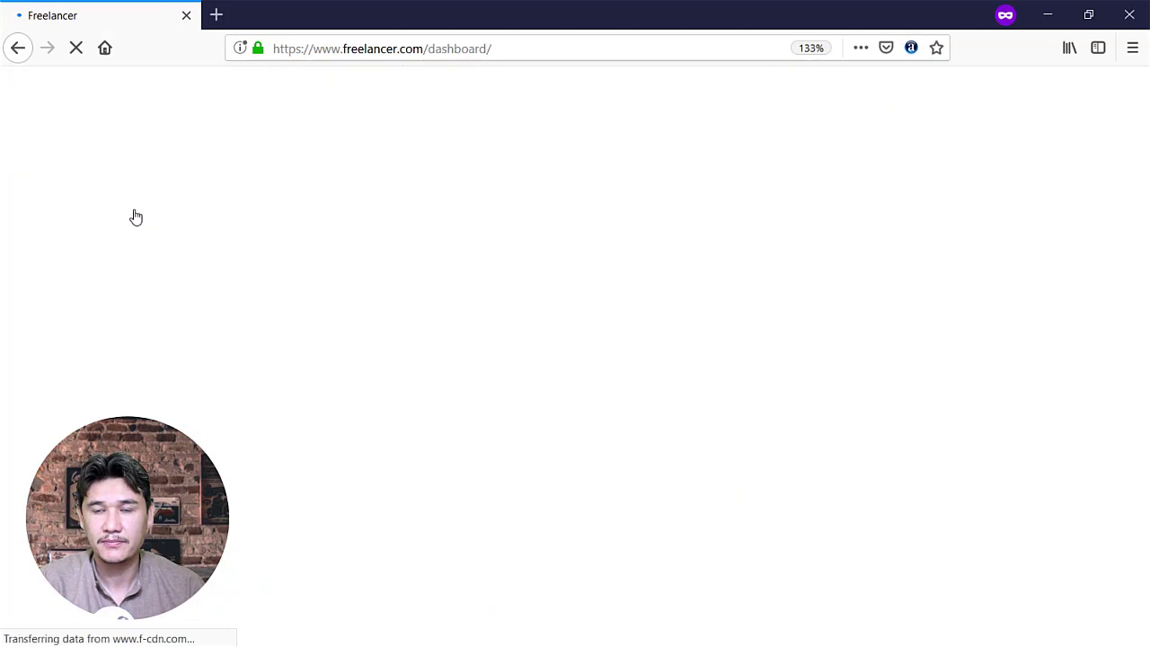
click(531, 54)
drag(429, 48, 503, 61)
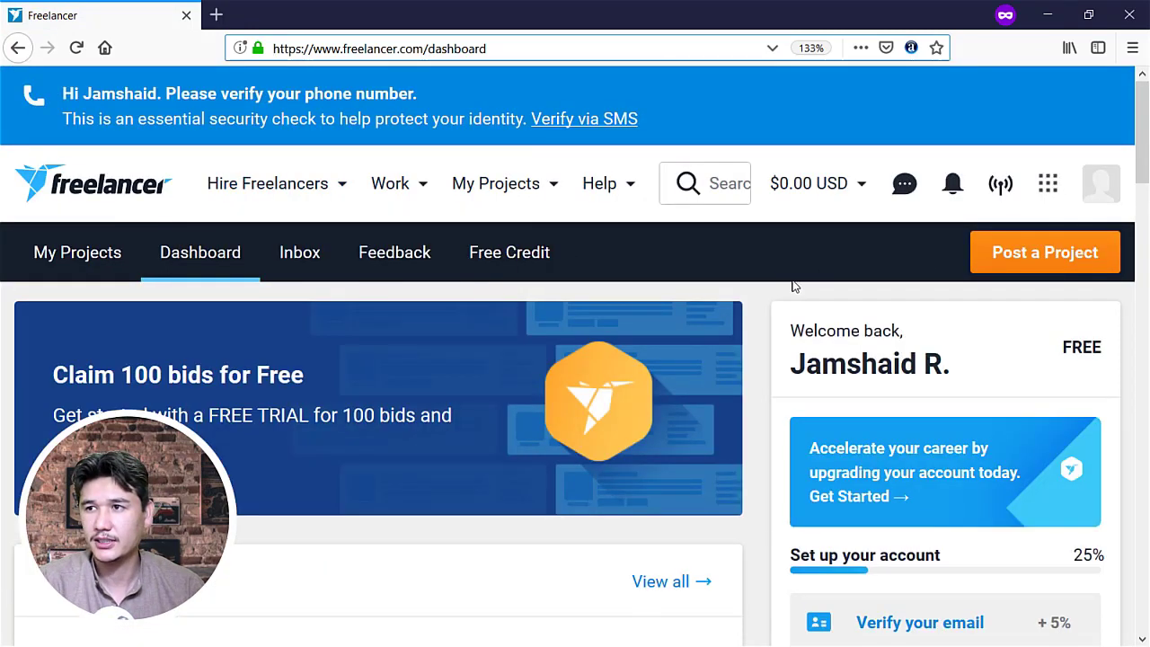
scroll(791, 287, down, 3)
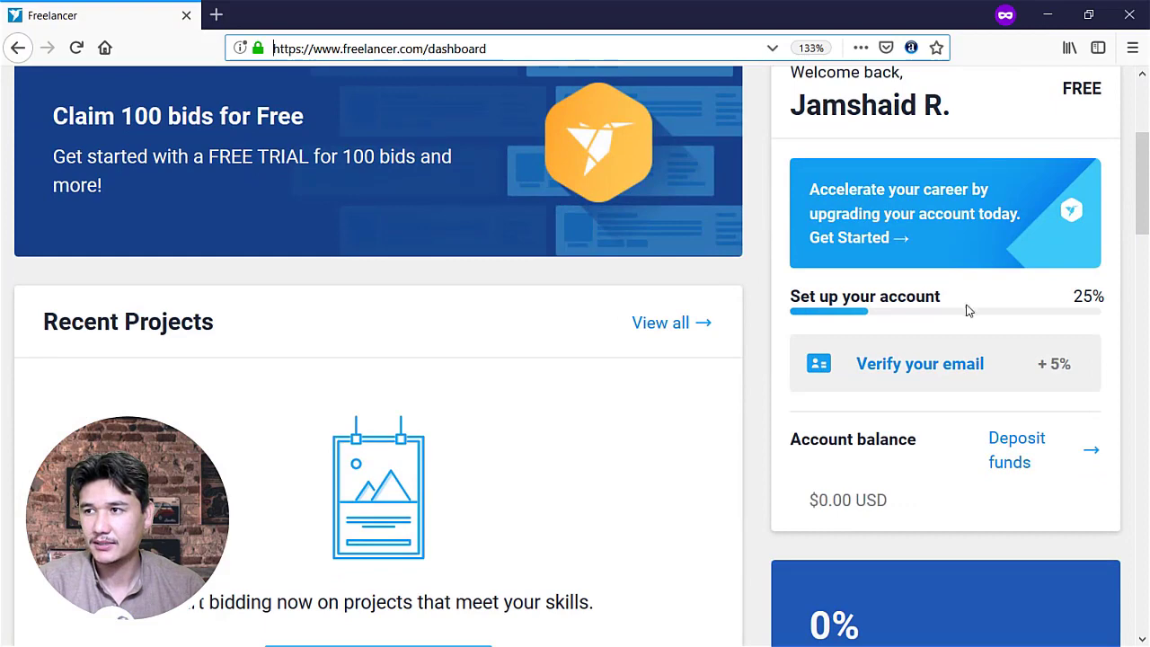
scroll(998, 312, down, 2)
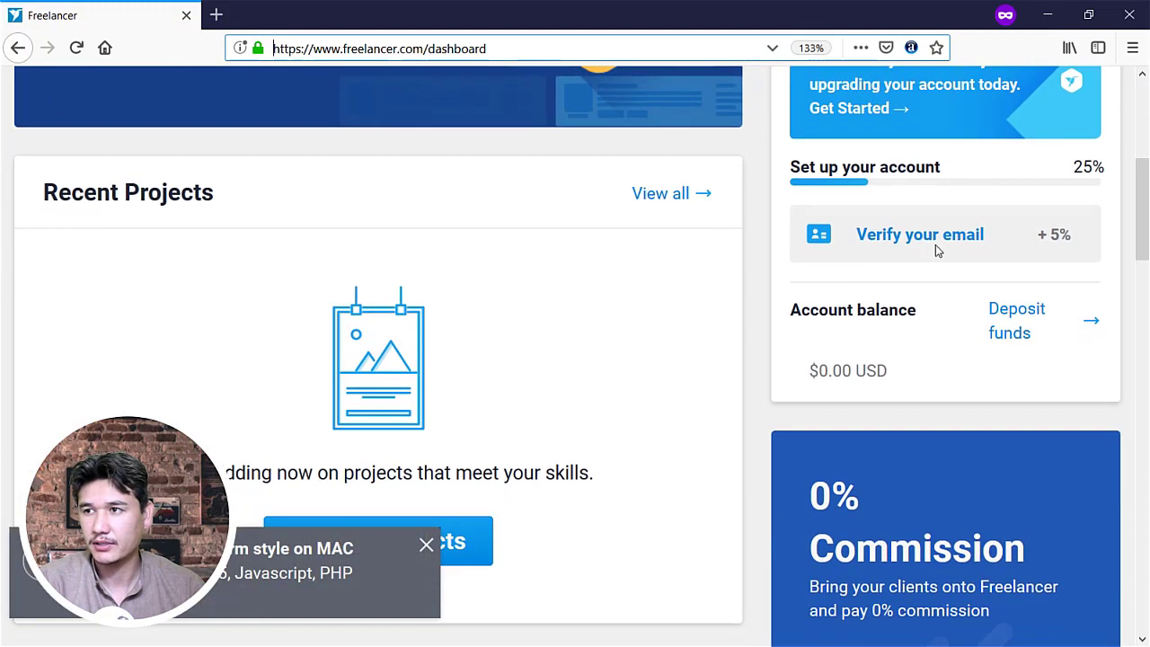
click(789, 306)
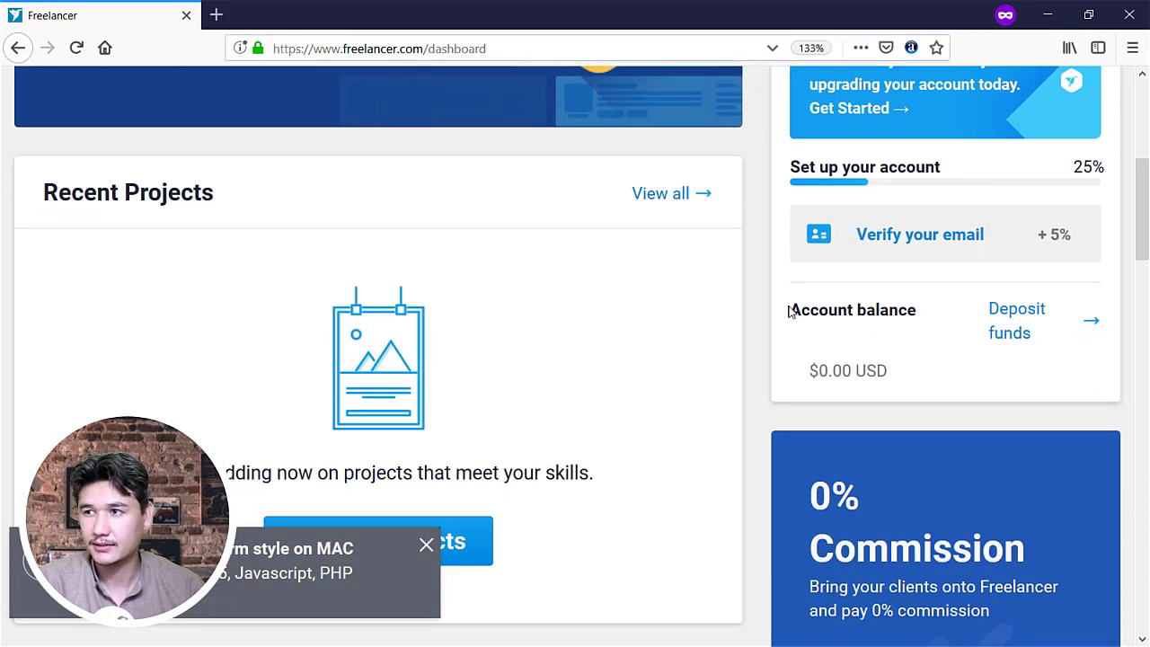
drag(789, 310, 877, 313)
drag(901, 369, 775, 350)
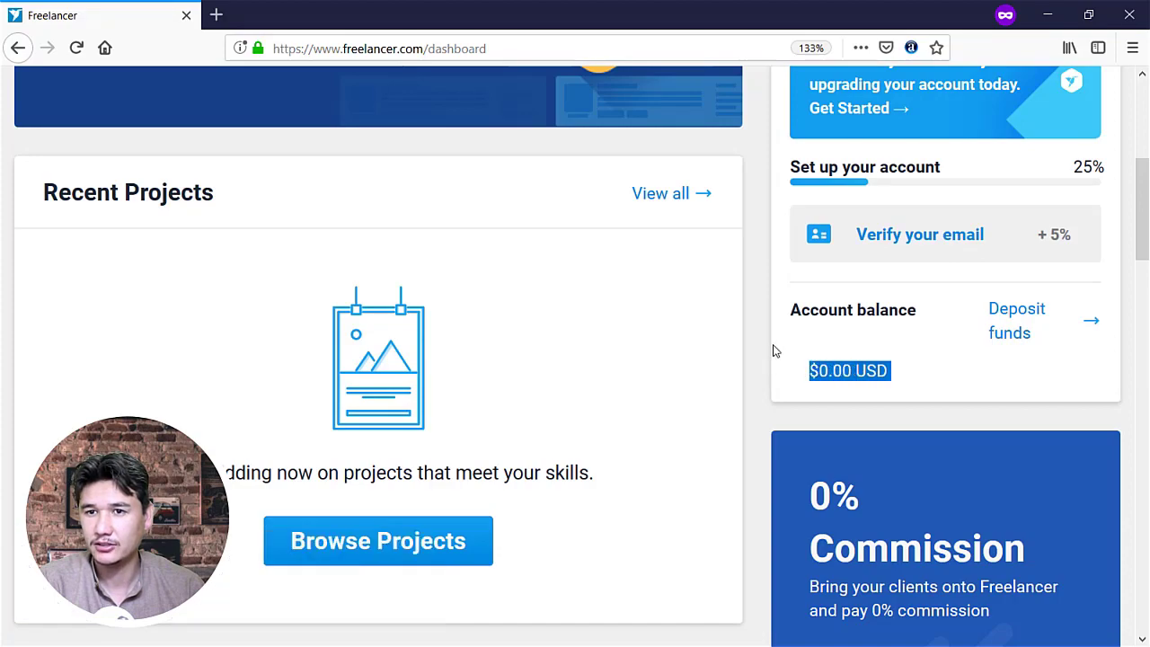
scroll(599, 318, down, 5)
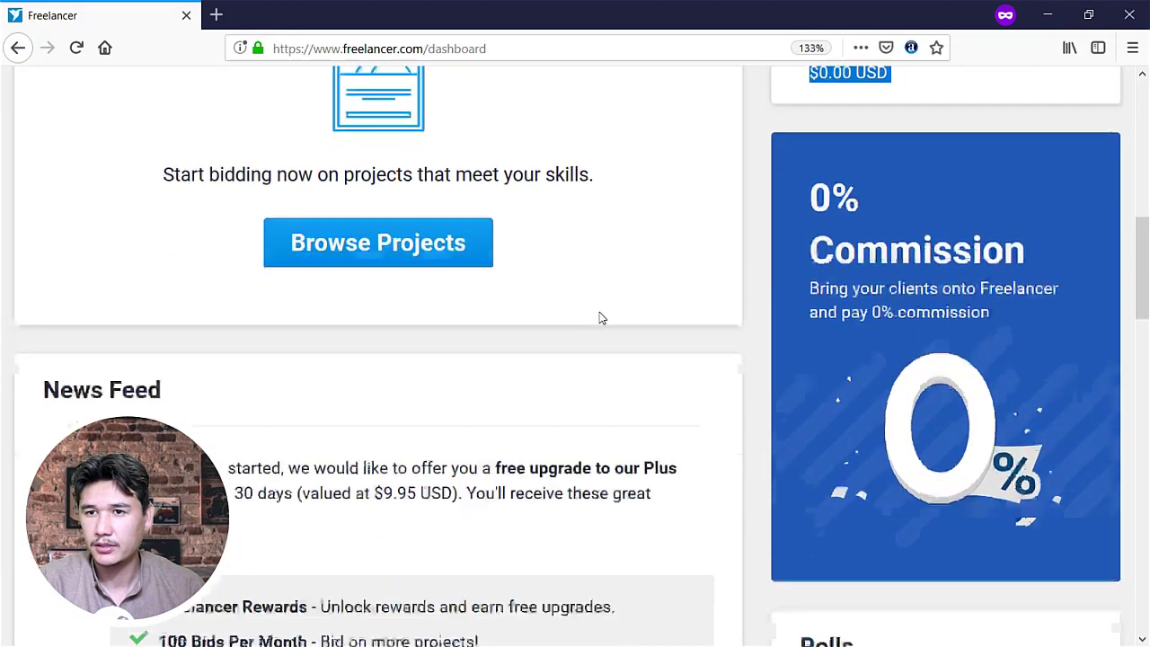
scroll(414, 301, down, 8)
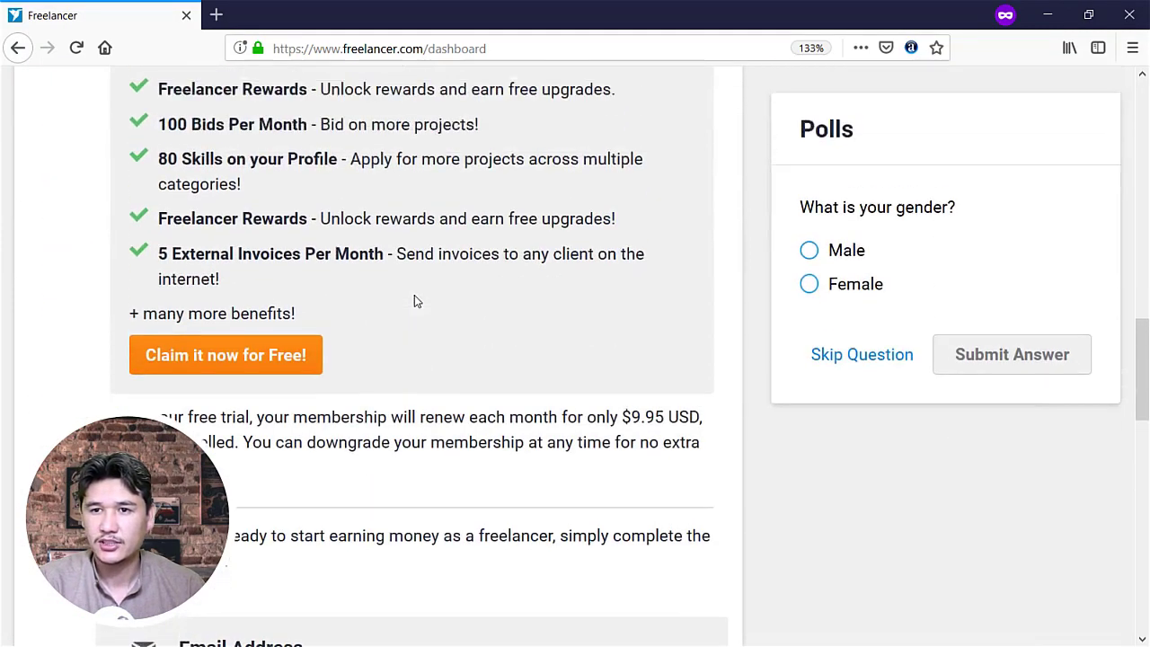
scroll(414, 301, up, 15)
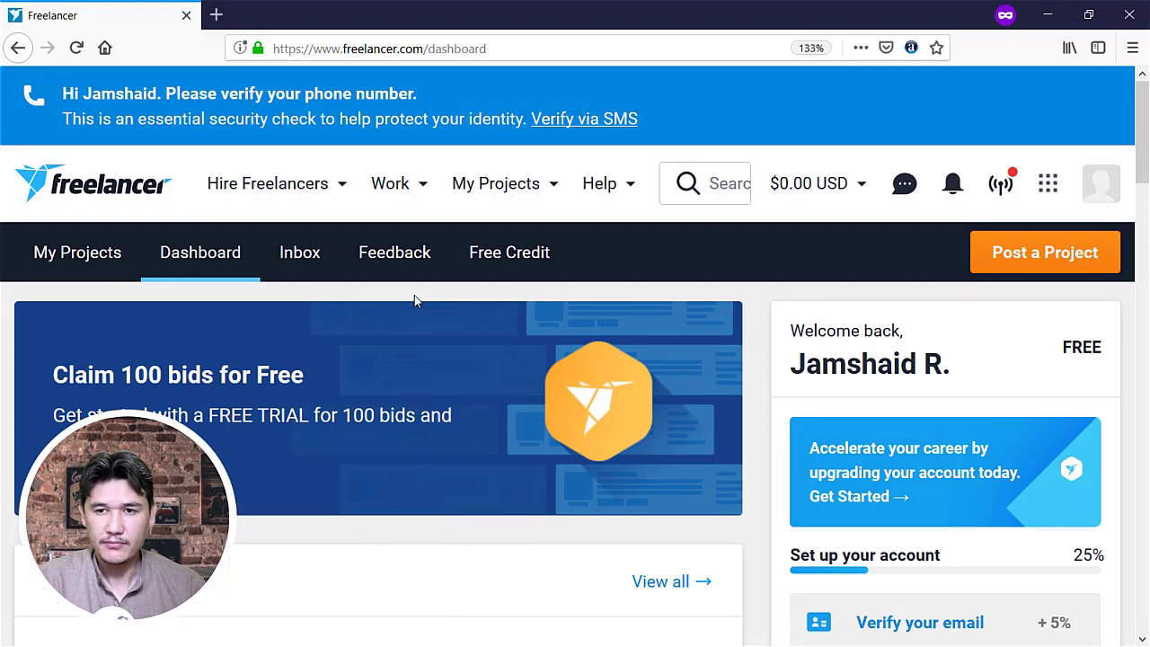
click(1001, 183)
scroll(975, 310, down, 2)
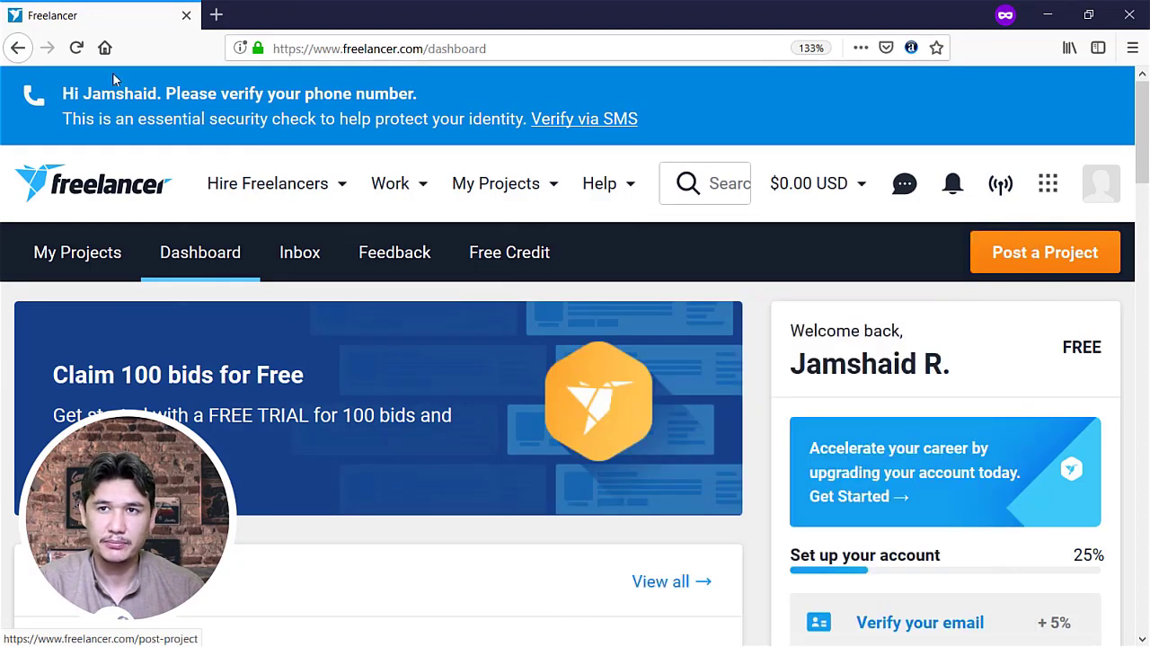
Load the Fuzzy logic crime analysis project and review the three steps required before bidding
key(F5)
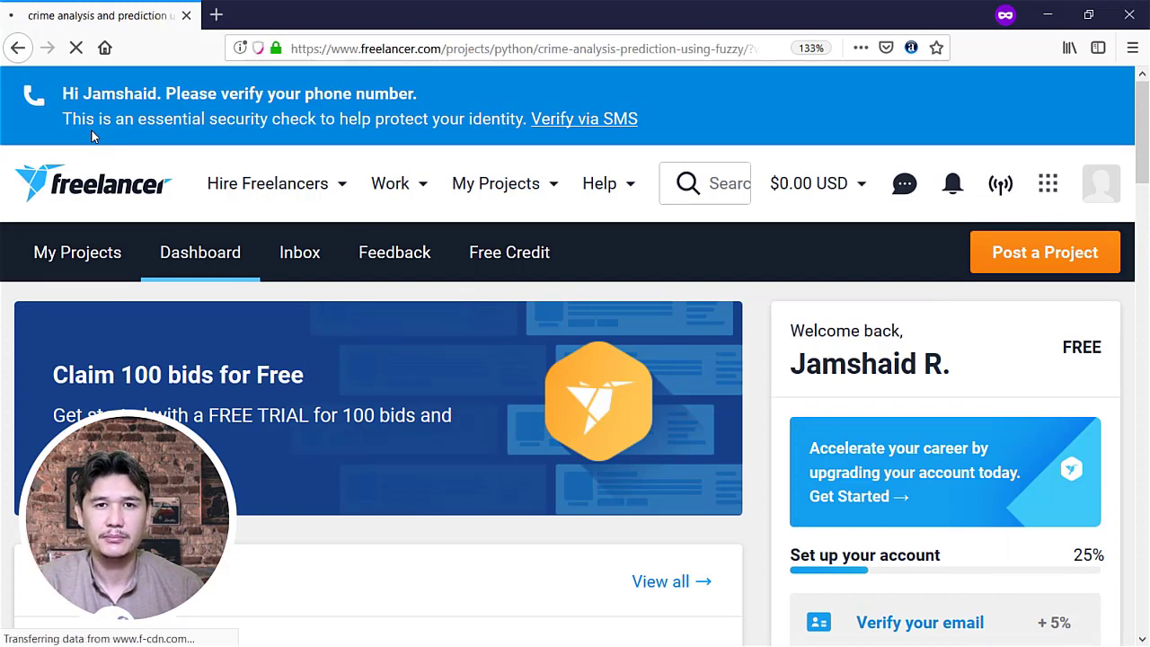
scroll(507, 133, down, 10)
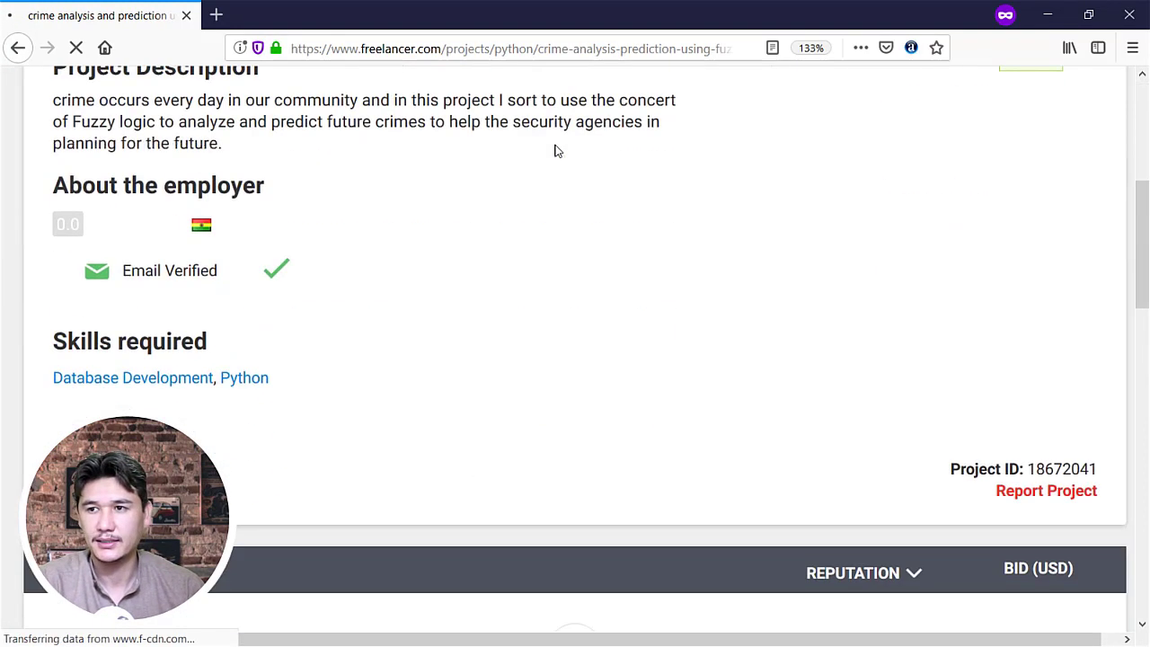
scroll(554, 151, up, 6)
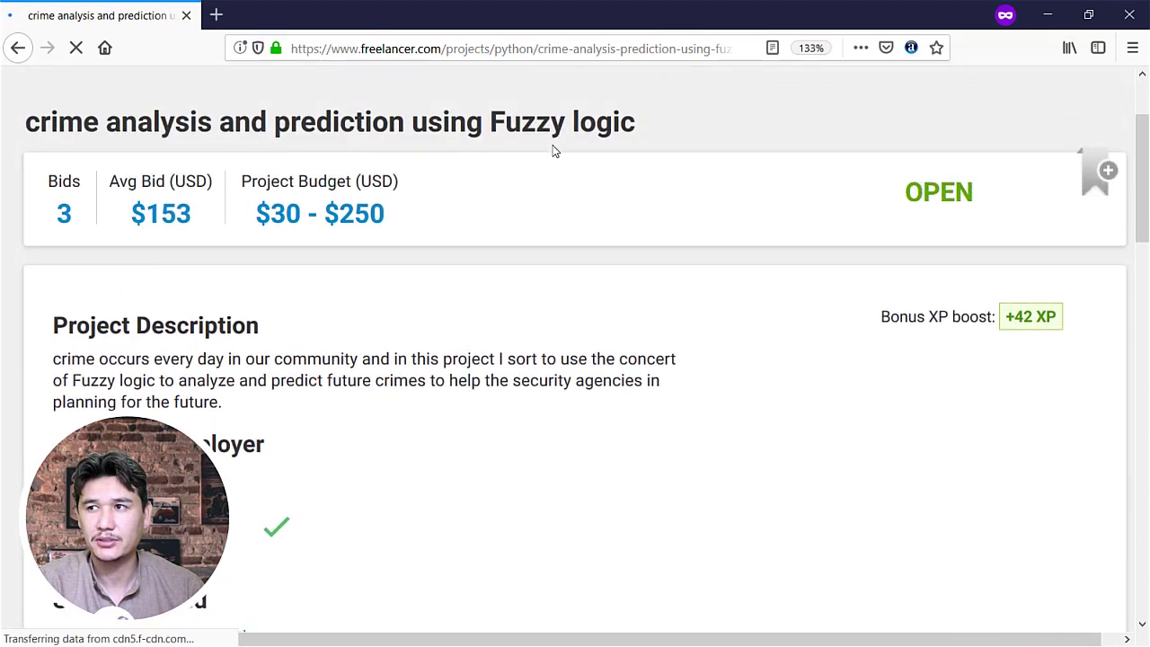
scroll(554, 151, down, 4)
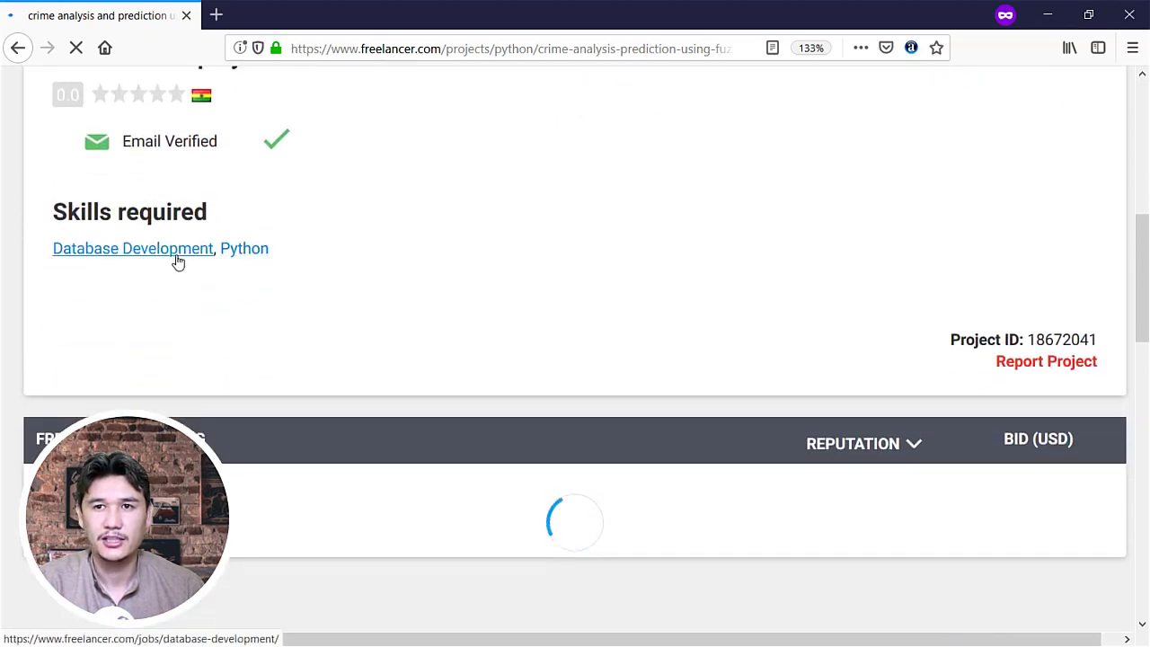
scroll(252, 280, up, 5)
scroll(241, 284, down, 5)
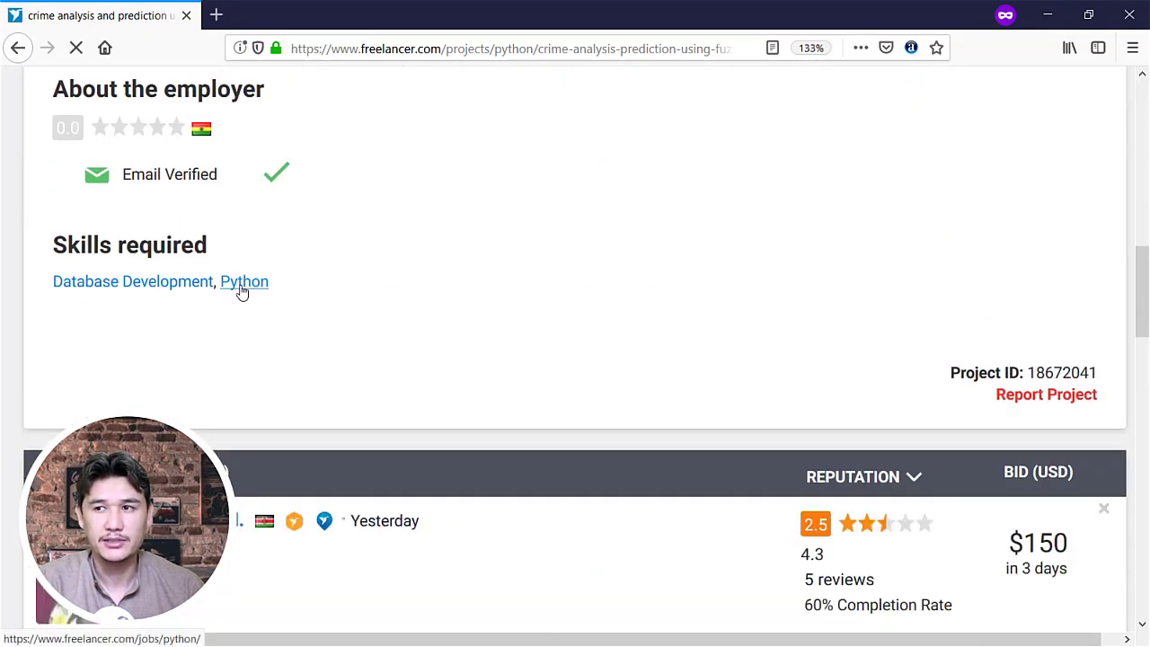
scroll(239, 291, up, 5)
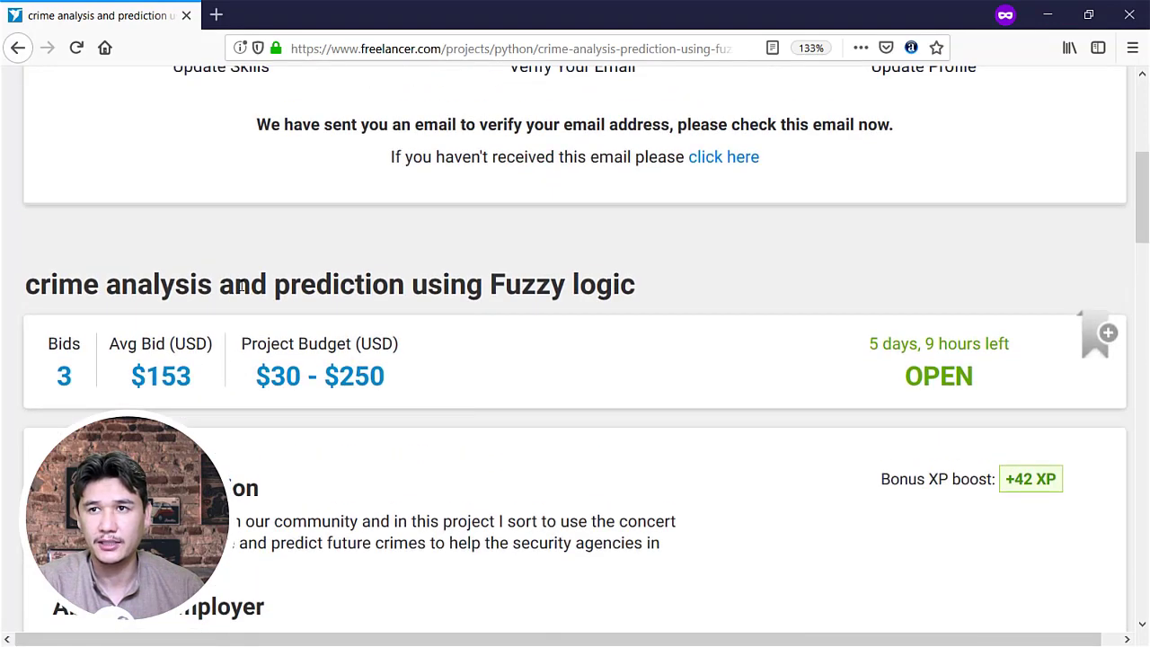
scroll(241, 290, up, 5)
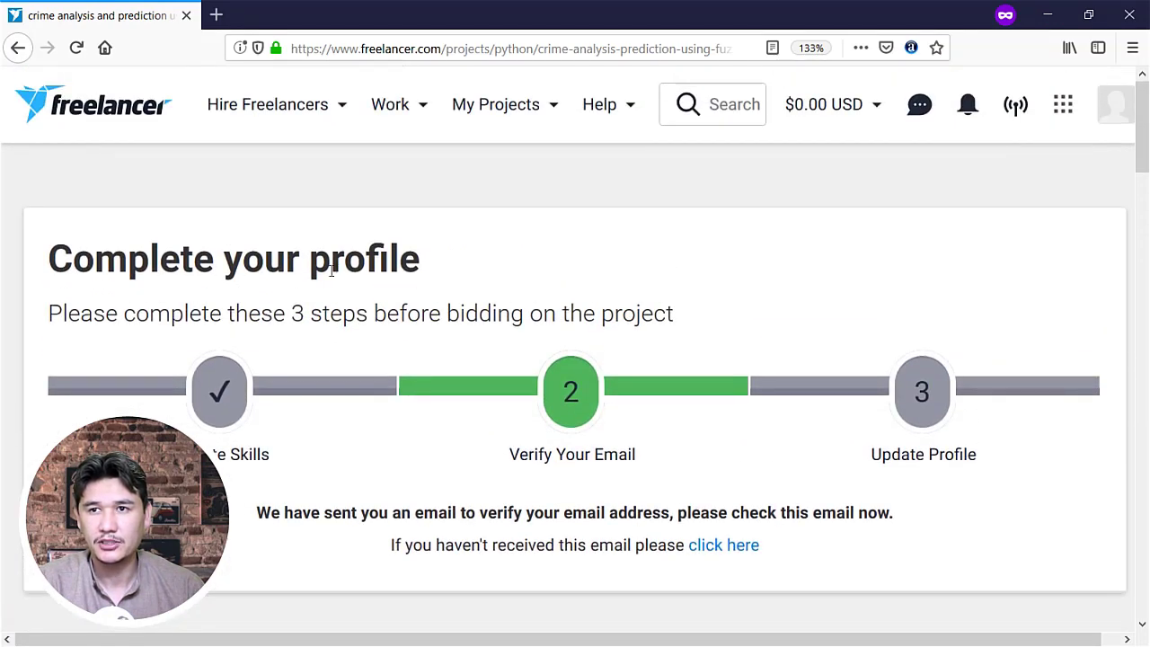
drag(58, 319, 709, 321)
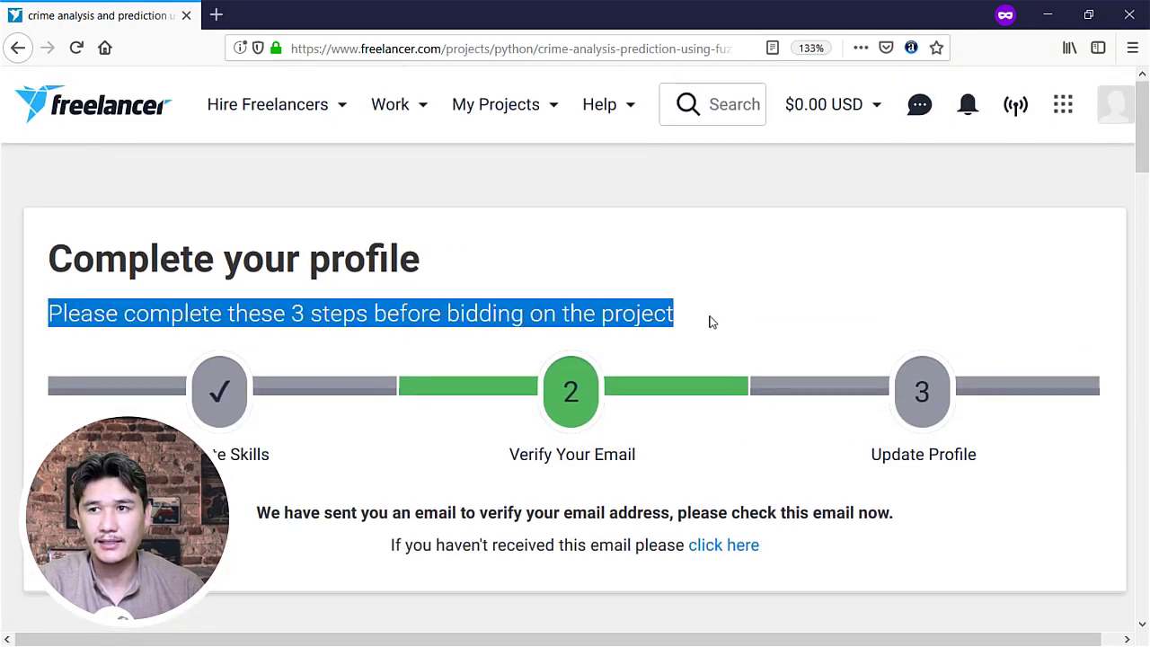
click(710, 324)
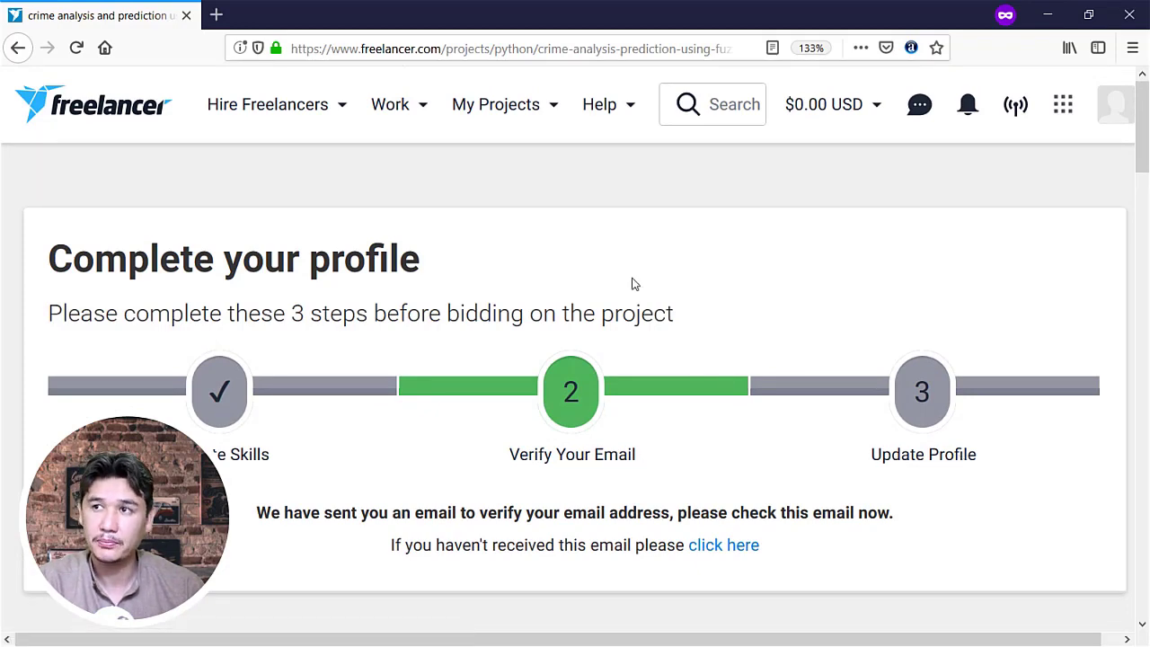
scroll(251, 269, down, 3)
scroll(244, 275, down, 10)
scroll(244, 270, up, 8)
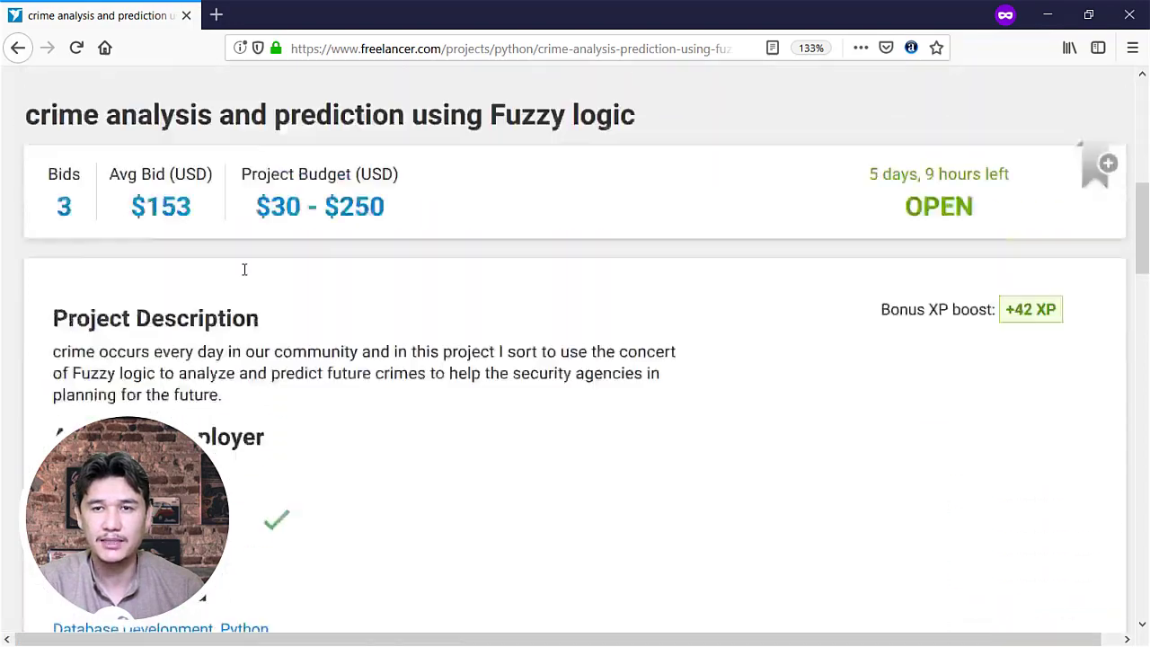